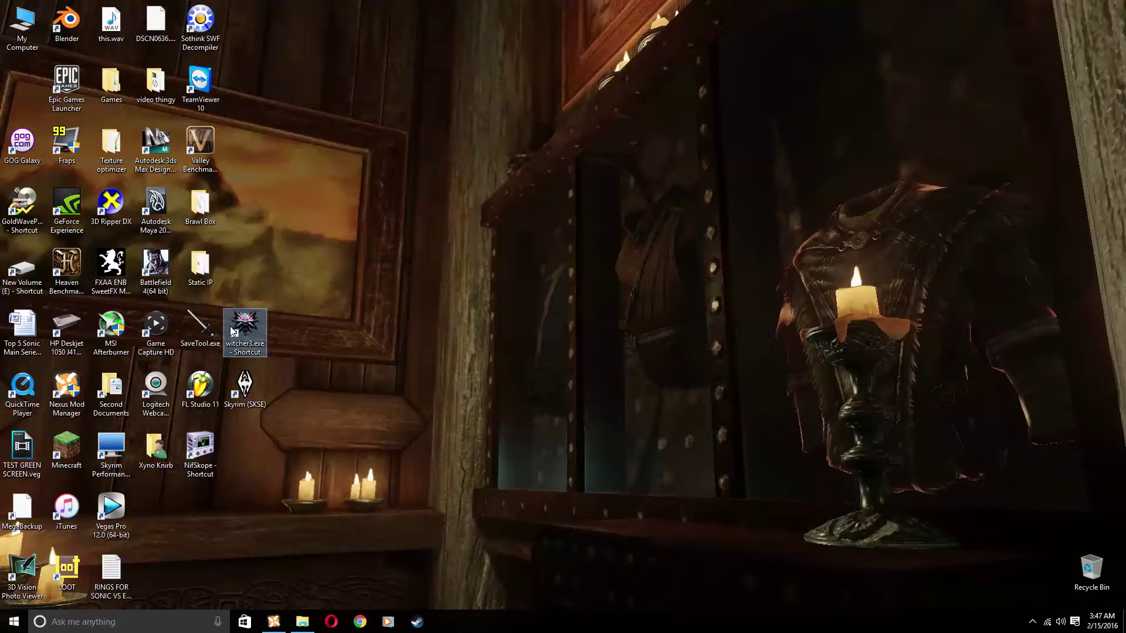
- Open the Windows Start menu with the Windows key
key("super")
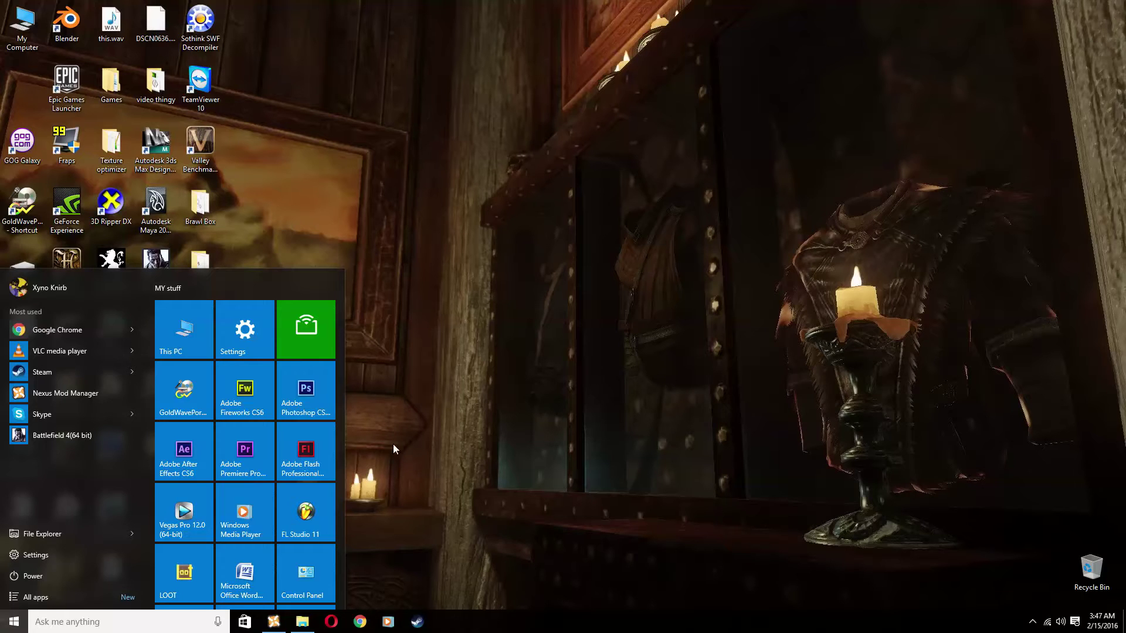
- Launch Flash CS6 and Fireworks CS6, then create a new ActionScript 2.0 document in Flash
left_click(305, 438)
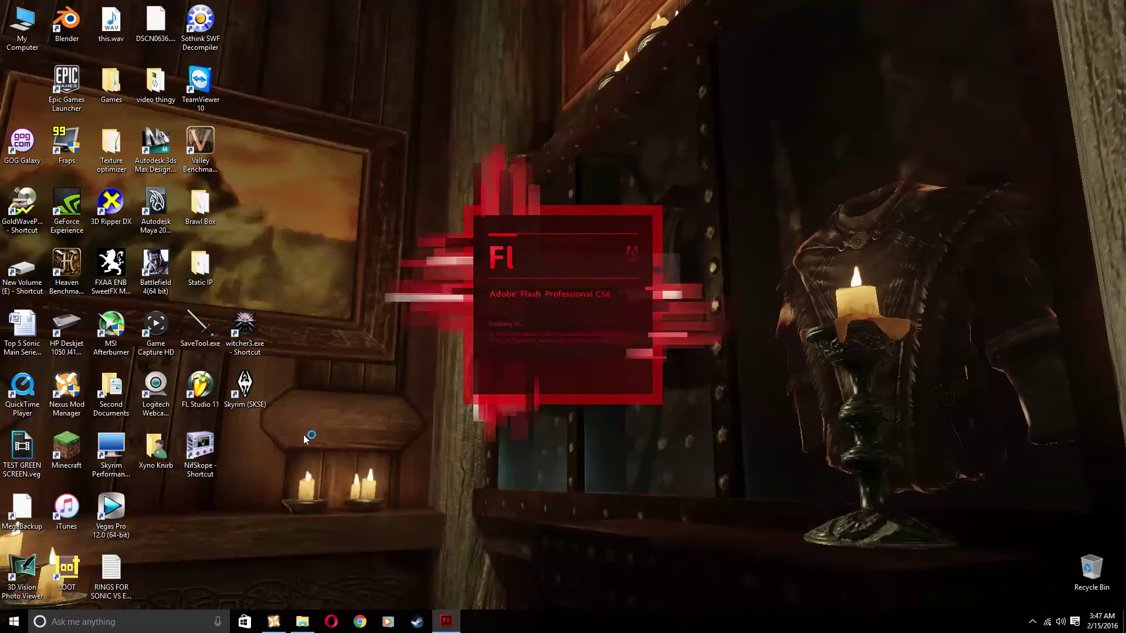
left_click(14, 622)
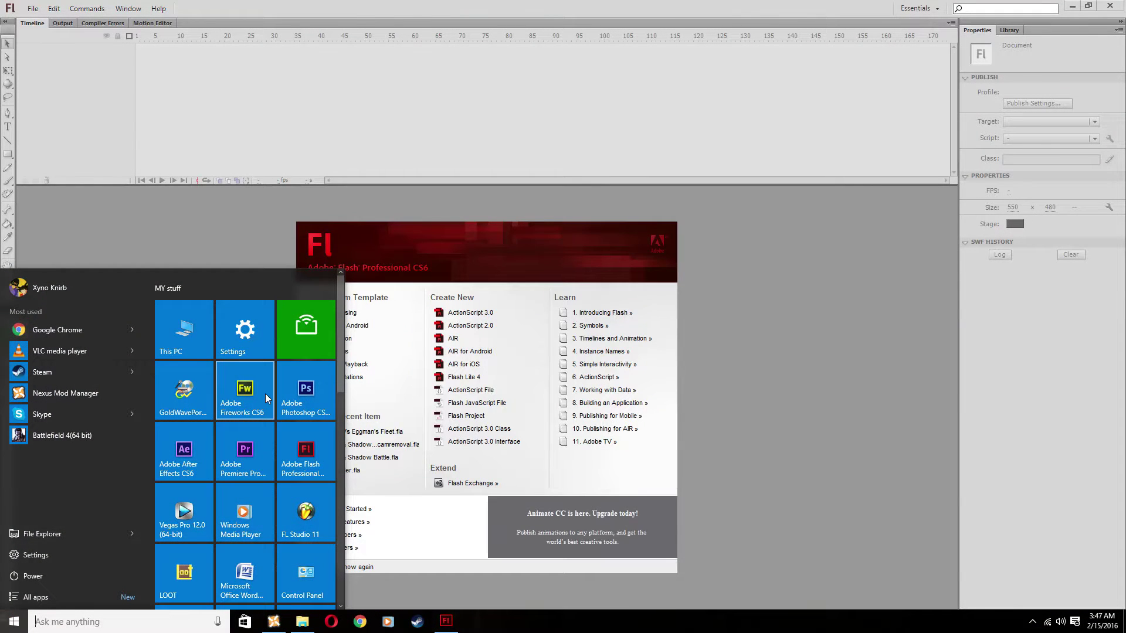
left_click(267, 398)
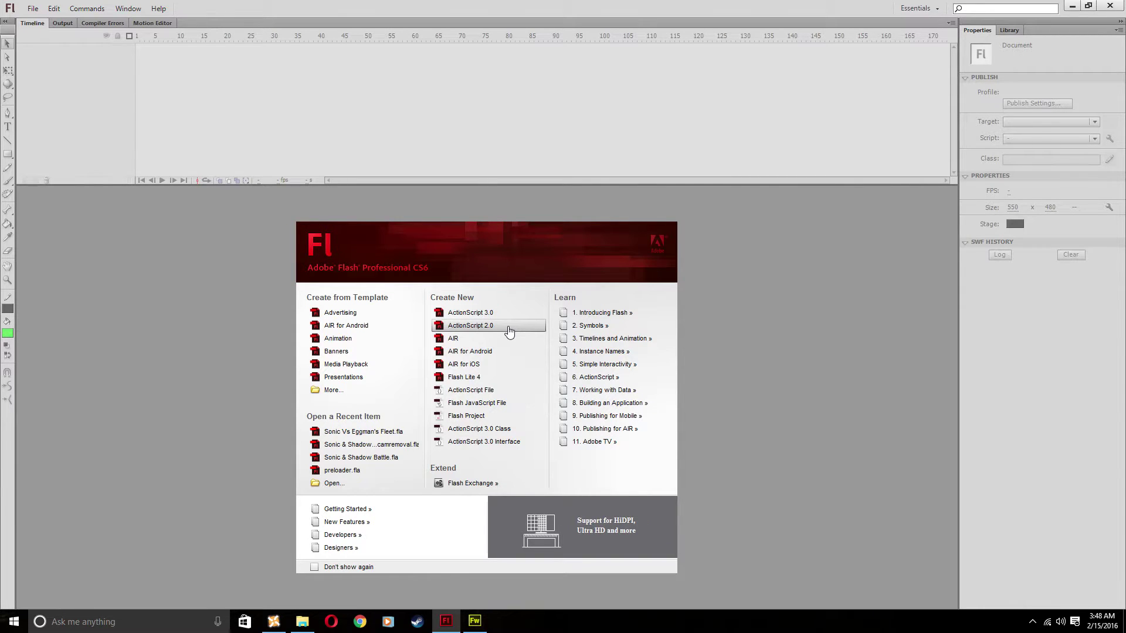
left_click(509, 332)
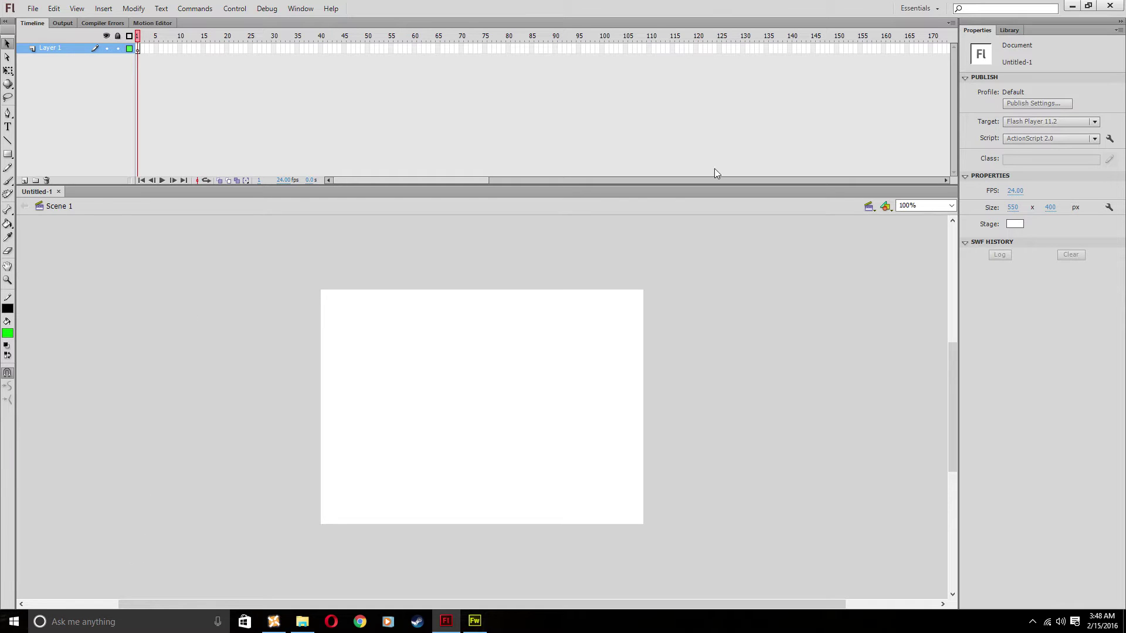
- Bring the Fireworks window forward and maximize it to fill the screen
left_click(475, 621)
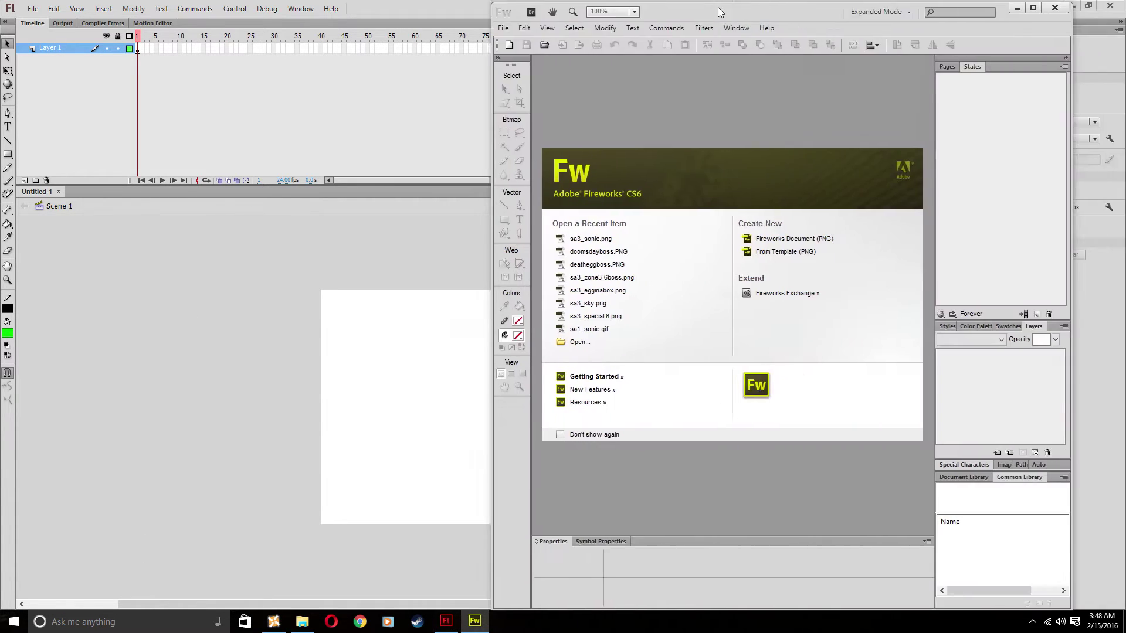
left_click(474, 621)
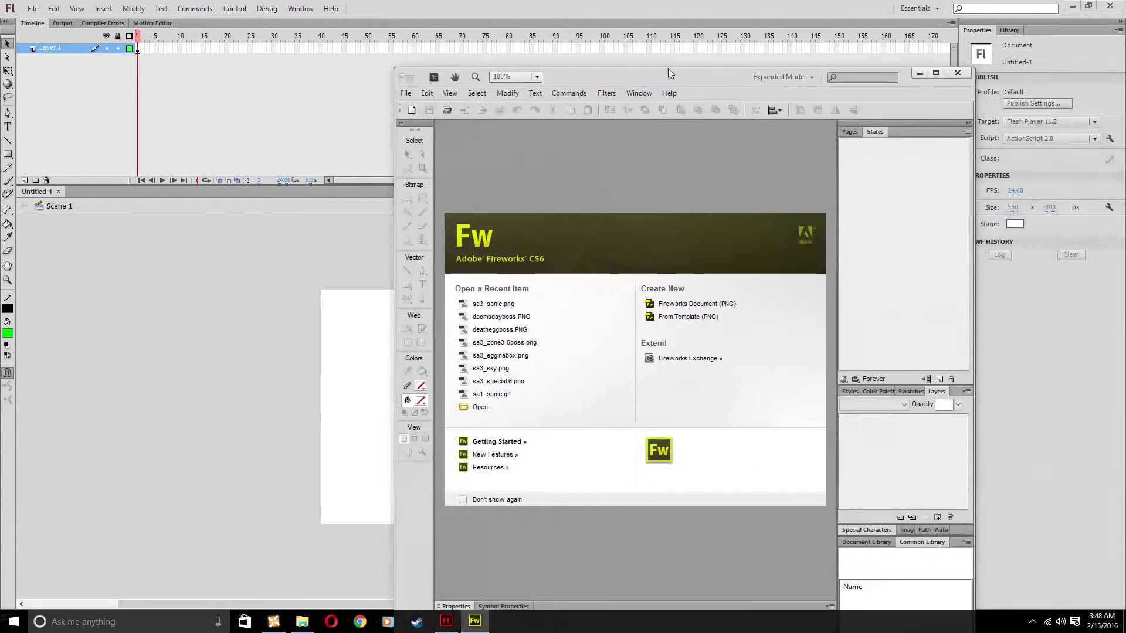
left_click_drag(667, 68, 538, 69)
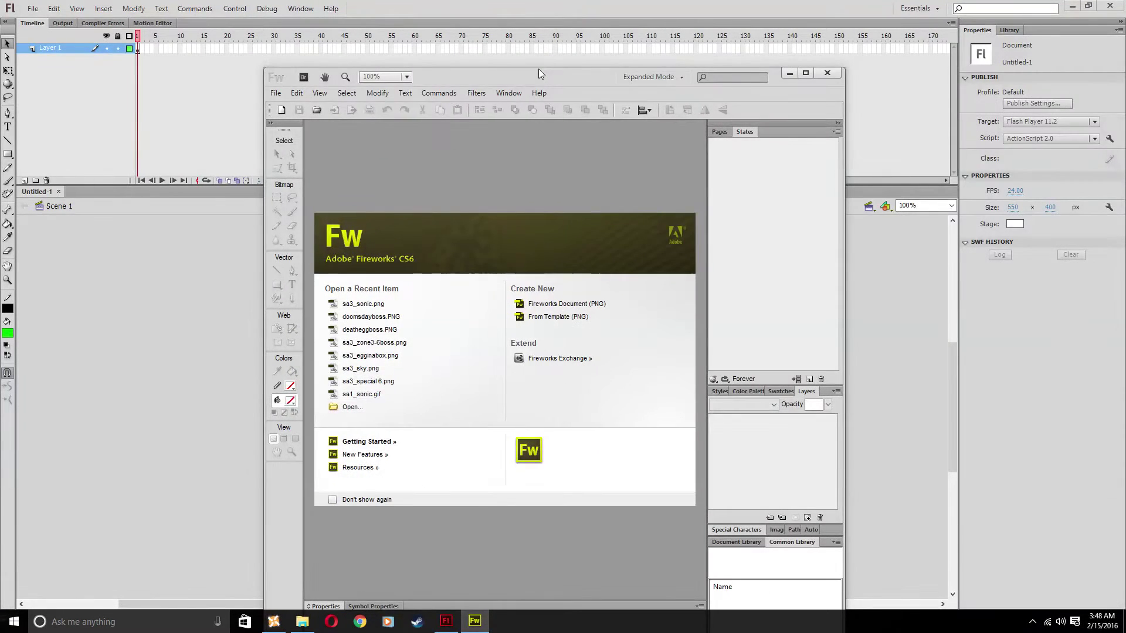
double_click(538, 69)
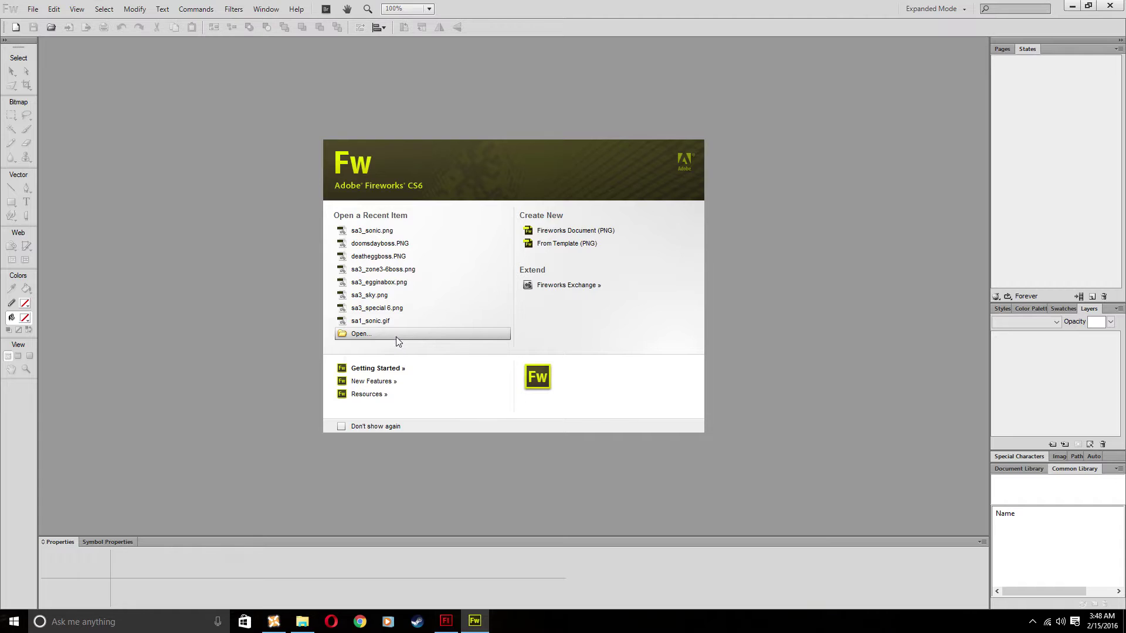
- Browse to Sonic > Sonic Battle > Characters and open sonicbattle_sonic_sheet.png
left_click(396, 336)
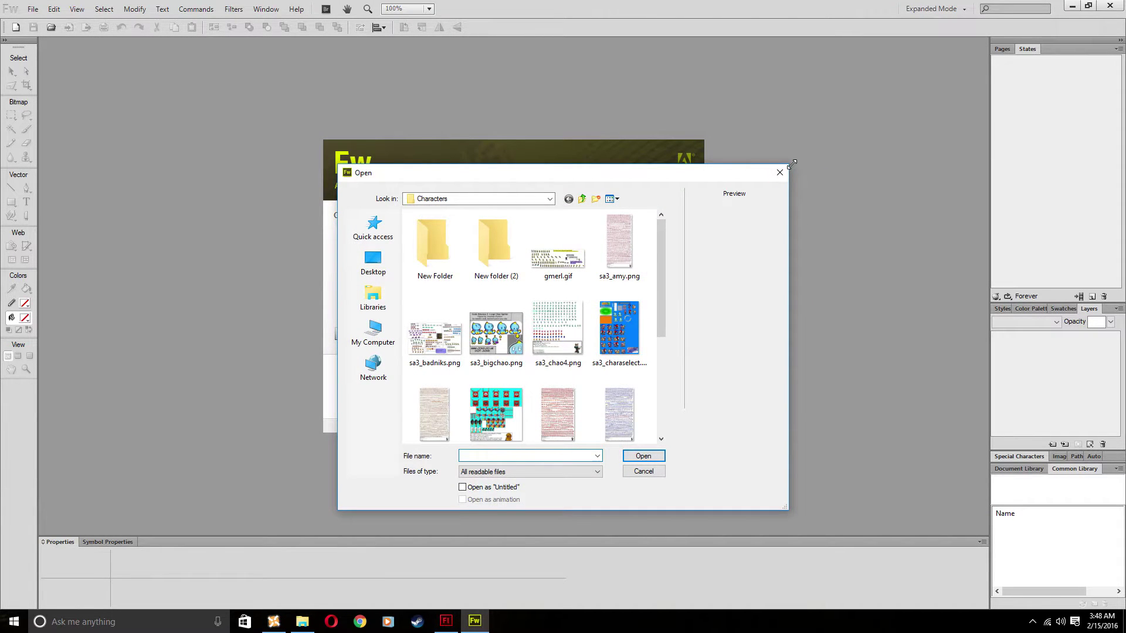
left_click_drag(791, 163, 923, 54)
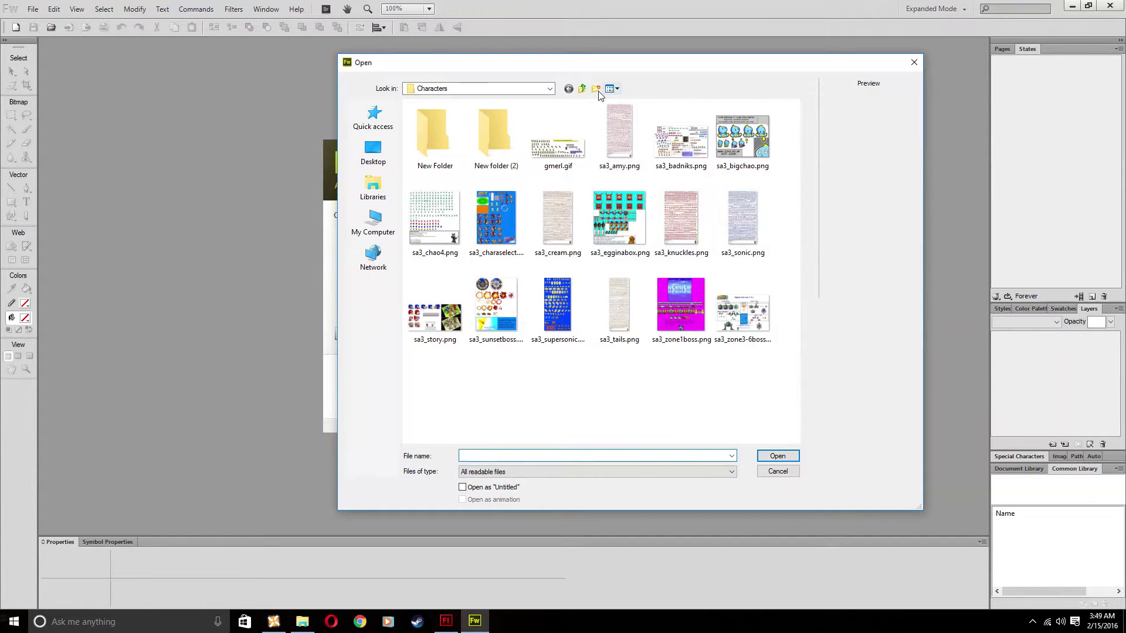
left_click(580, 89)
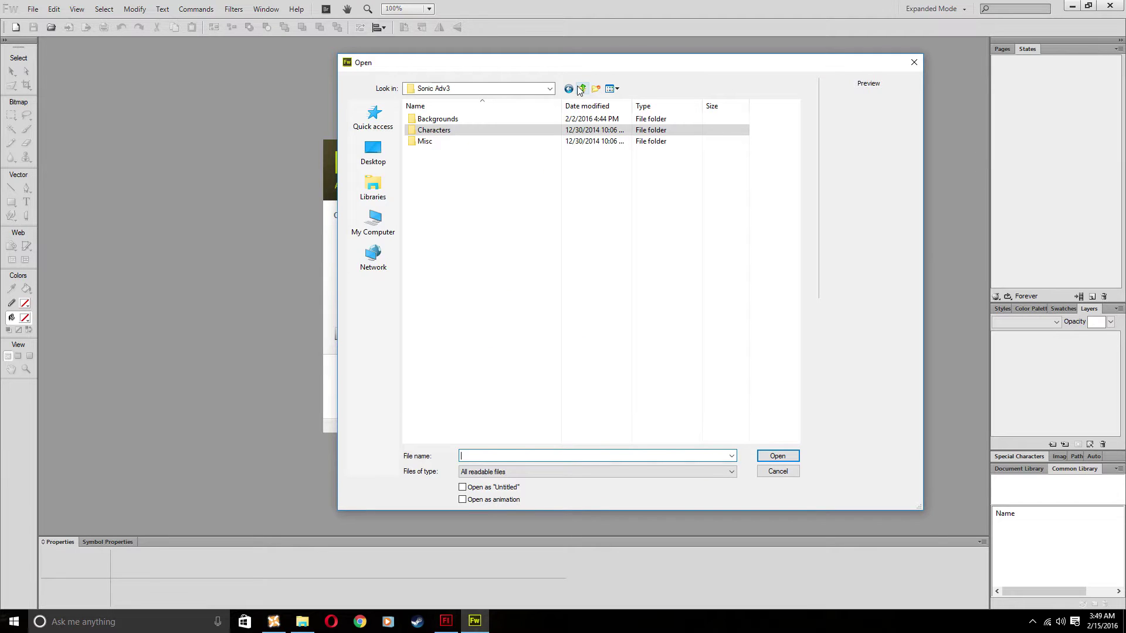
left_click(580, 88)
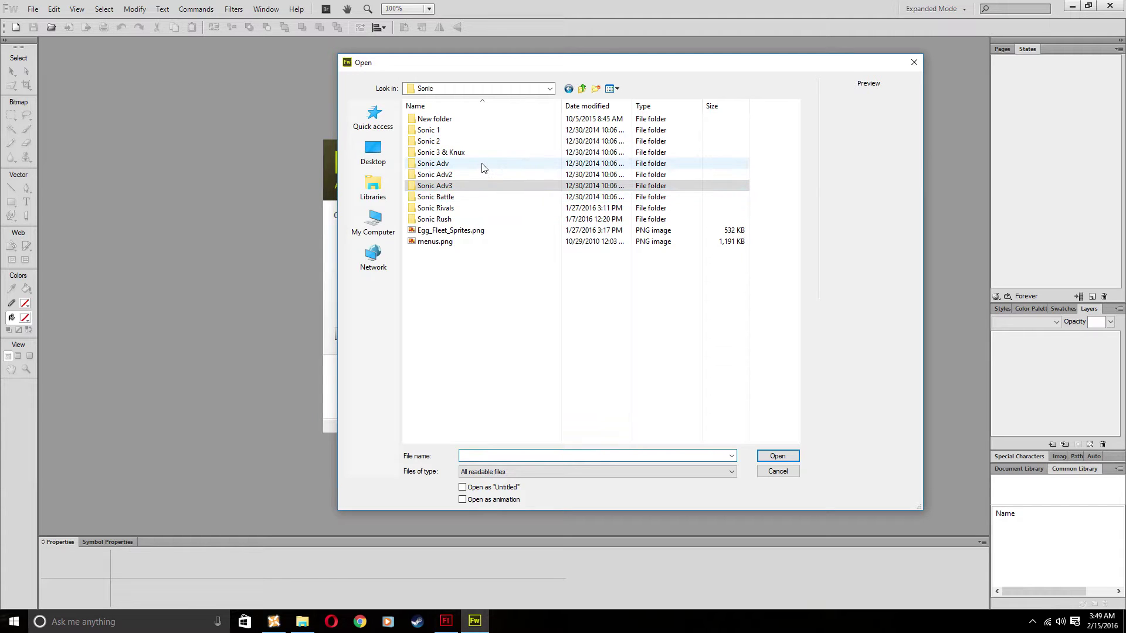
left_click(581, 88)
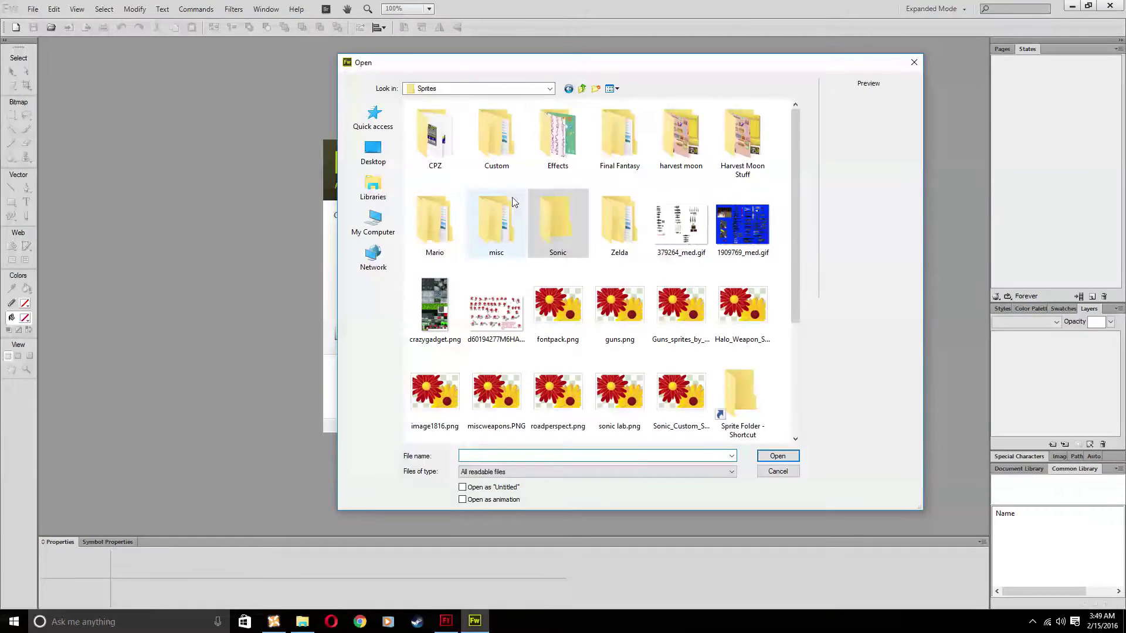
double_click(551, 229)
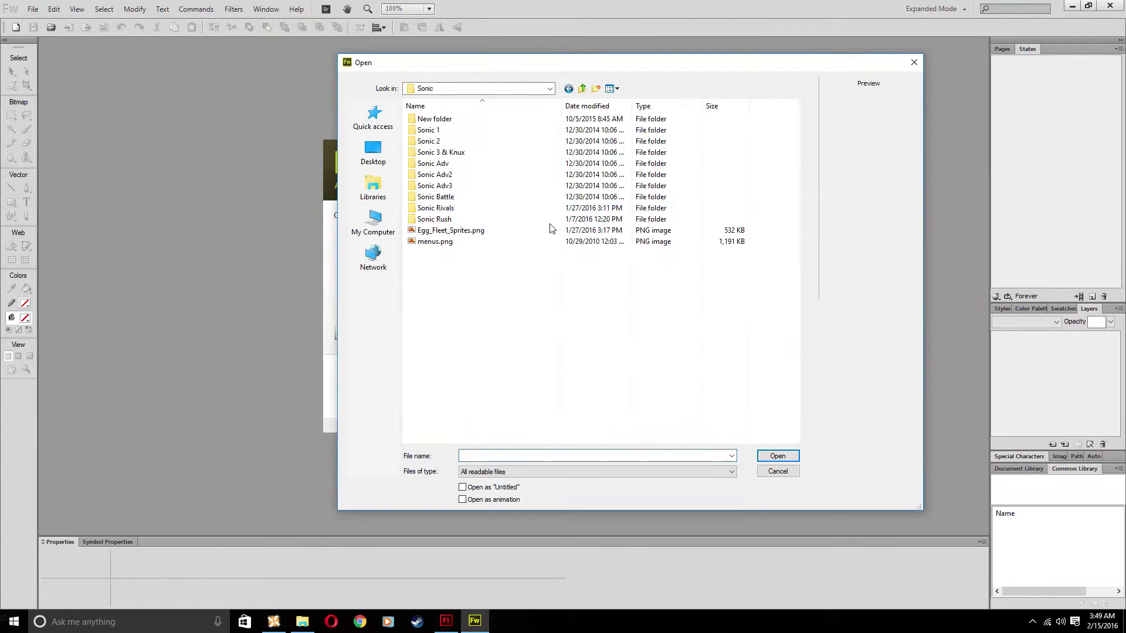
double_click(463, 196)
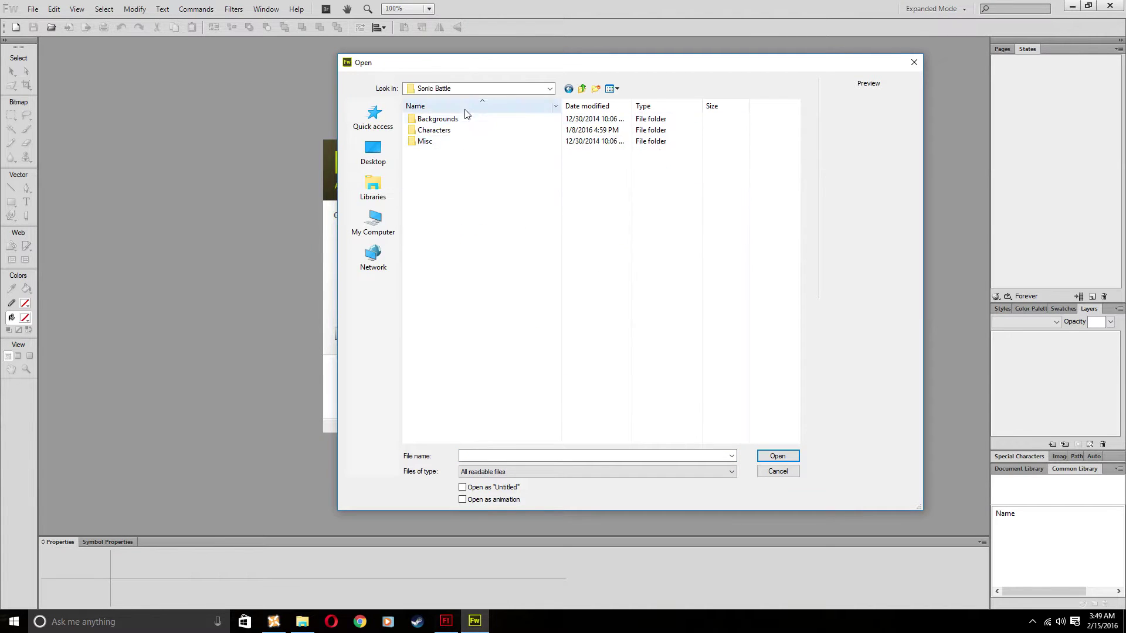
double_click(463, 119)
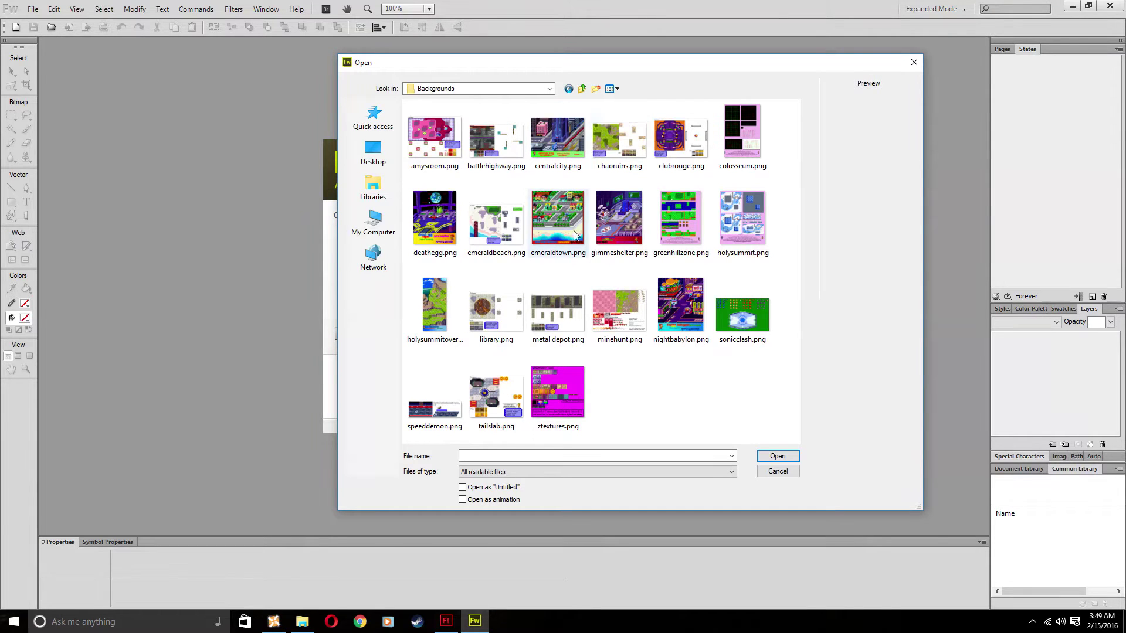
left_click(584, 90)
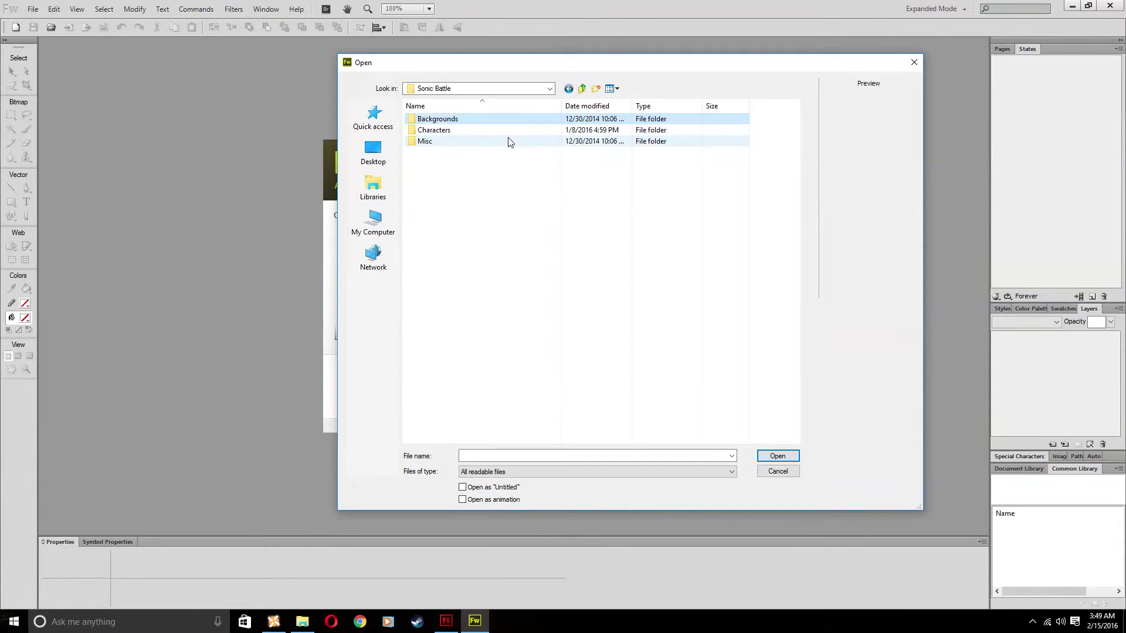
double_click(508, 135)
scroll(724, 314, "down", 2)
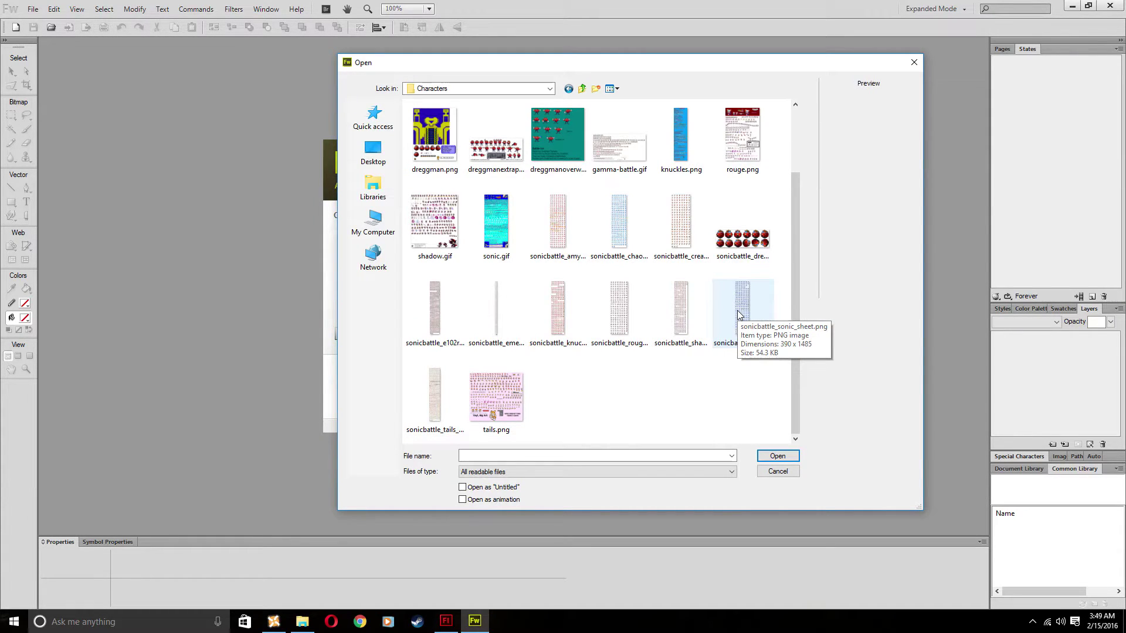
double_click(729, 347)
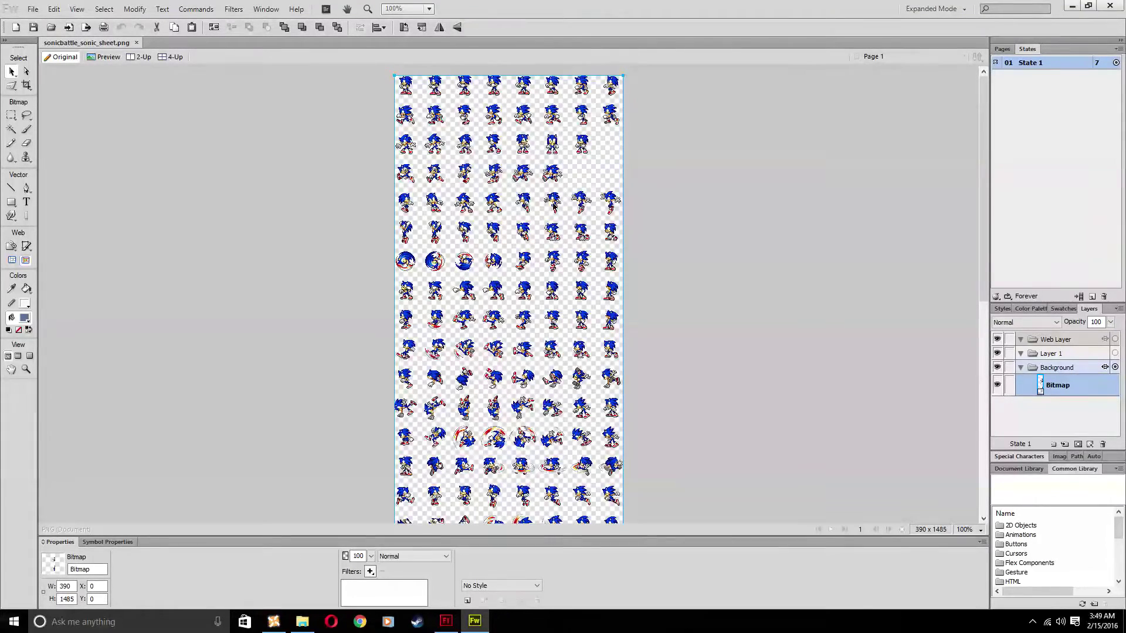
- Marquee the top sprite row, zoom in to 400%, then deselect
left_click(11, 114)
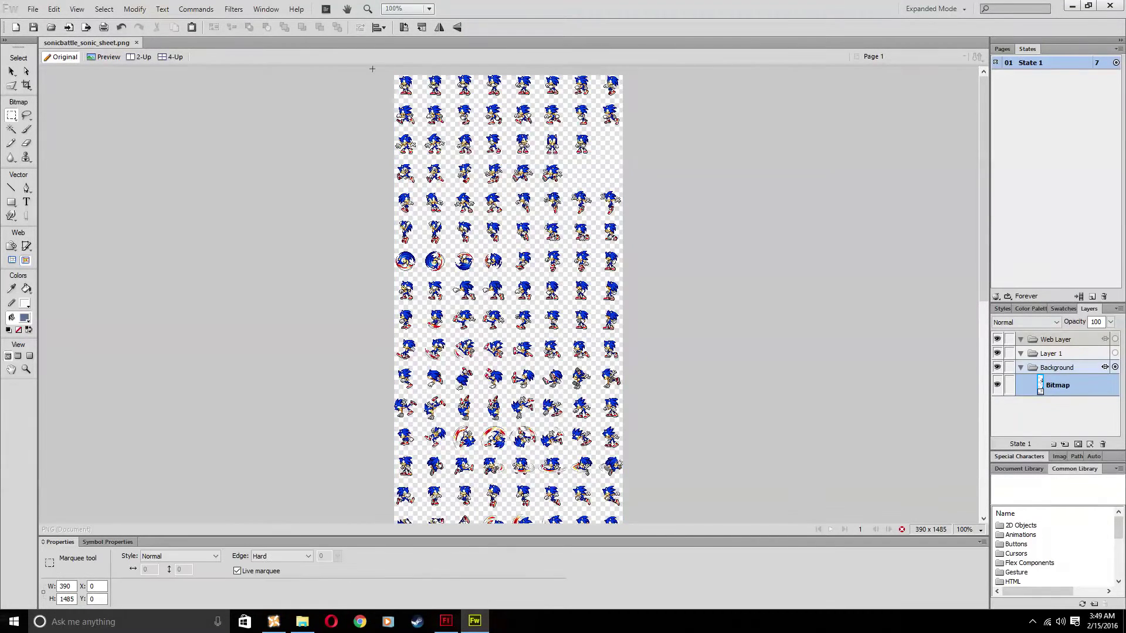
mouse_move(370, 67)
left_mouse_down()
mouse_move(407, 86)
mouse_move(596, 100)
left_mouse_up()
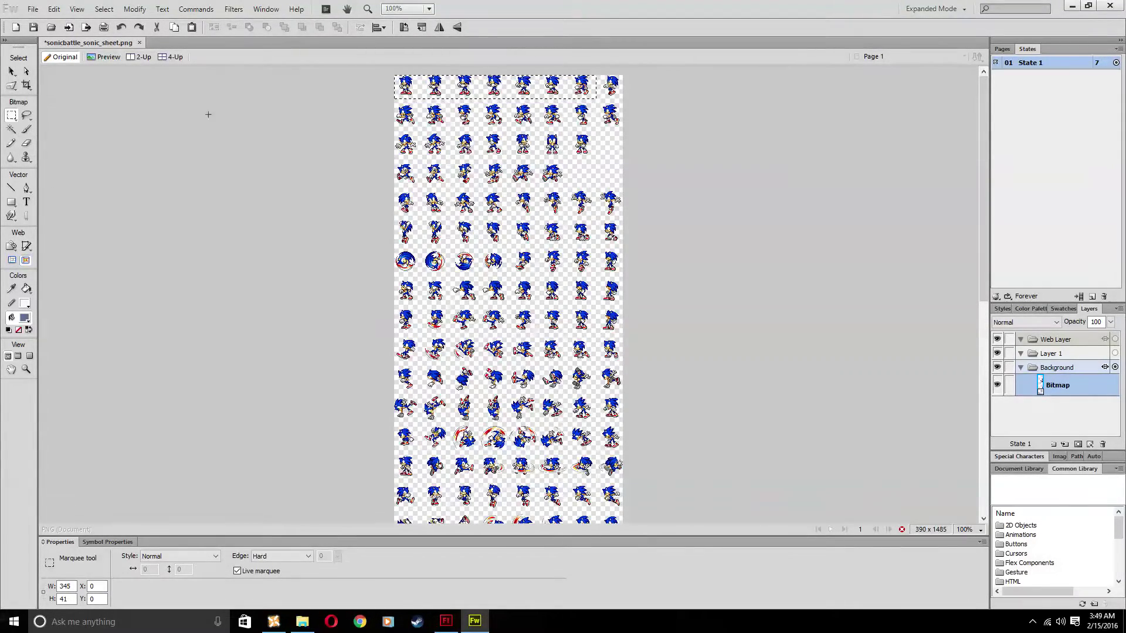
scroll(381, 81, "up", 3)
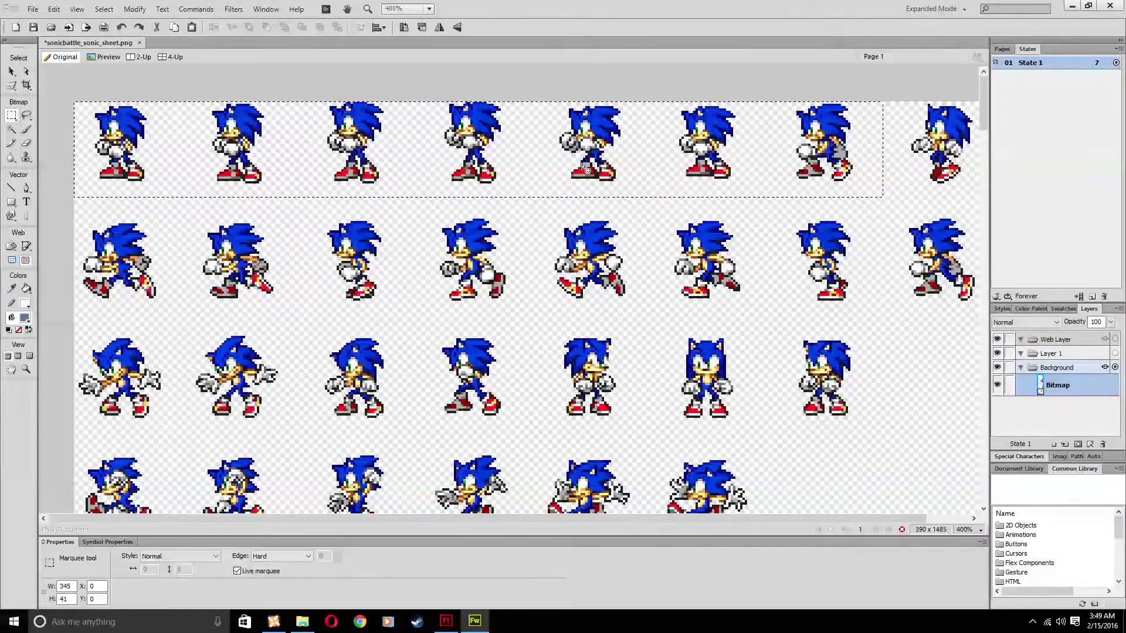
left_click(544, 188)
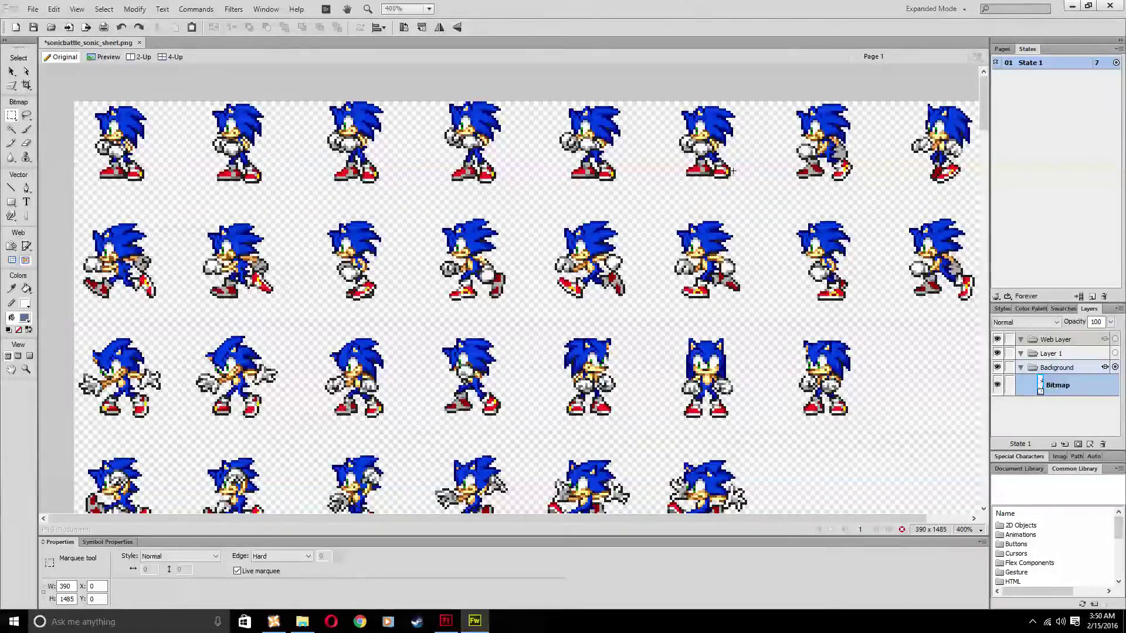
- Cut the first top-row Sonic sprite from the sheet and create a transparent 46 × 42 px document
left_click_drag(182, 199, 71, 101)
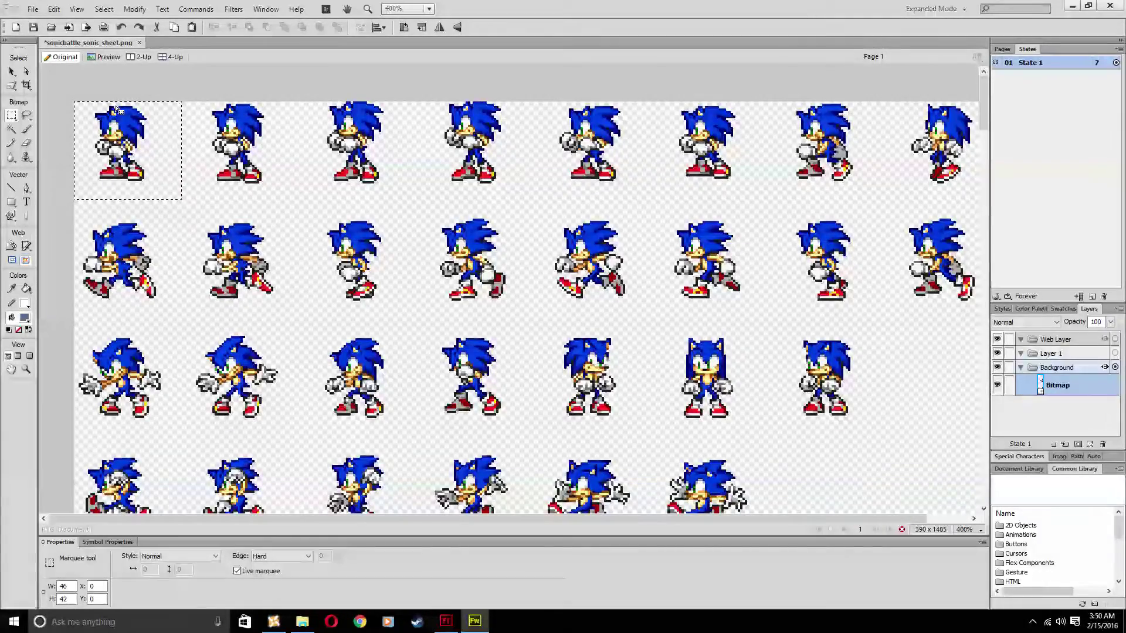
key("Delete")
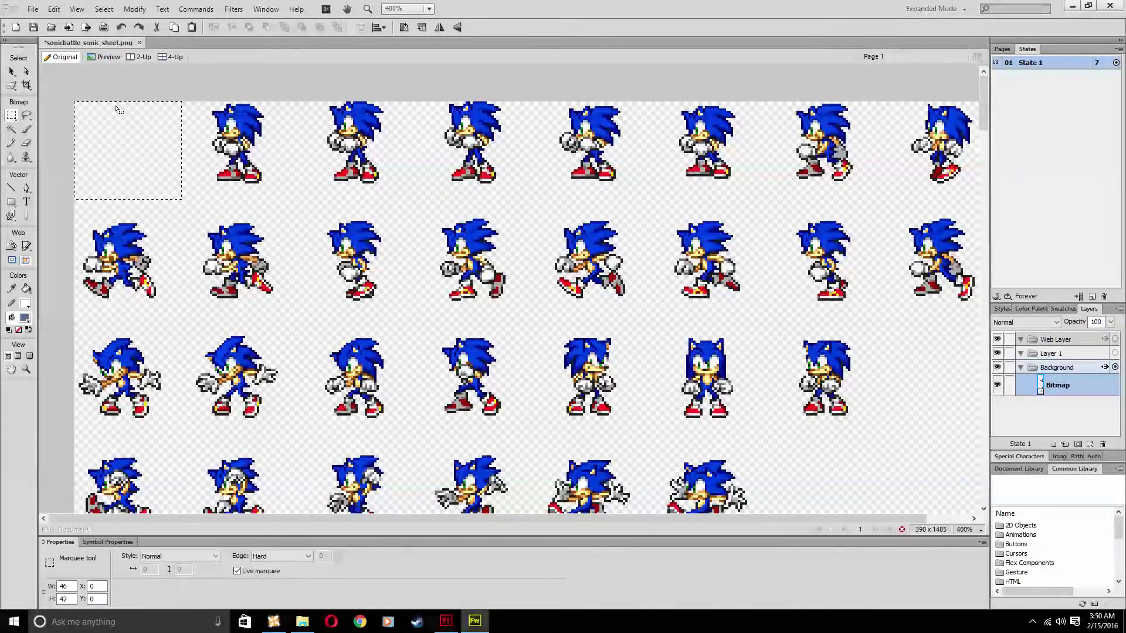
key("ctrl+z")
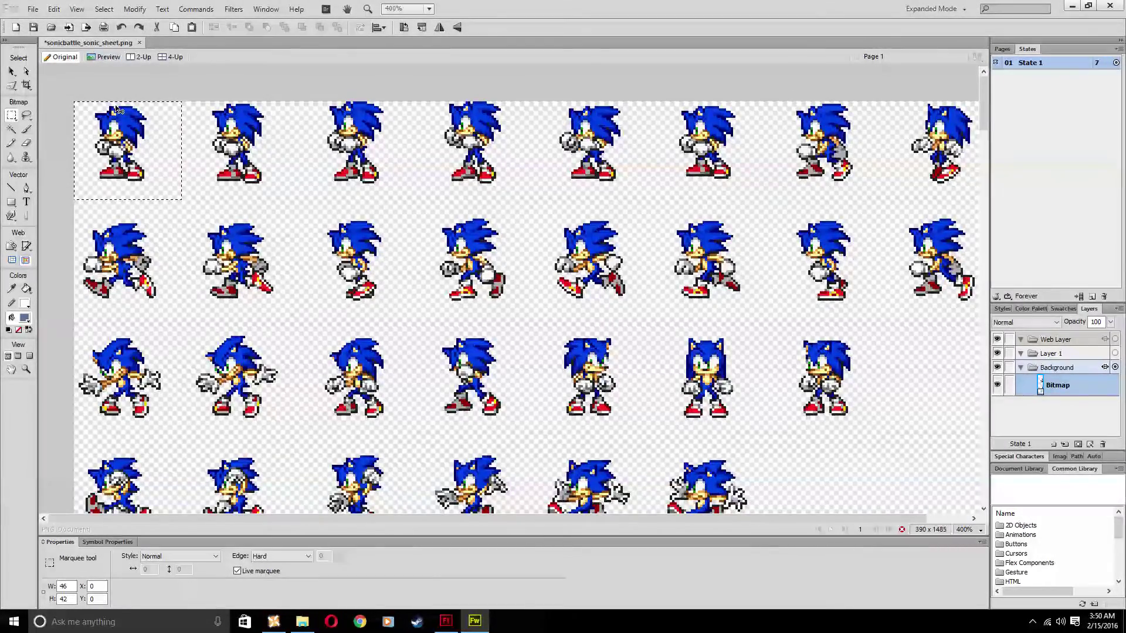
key("Delete")
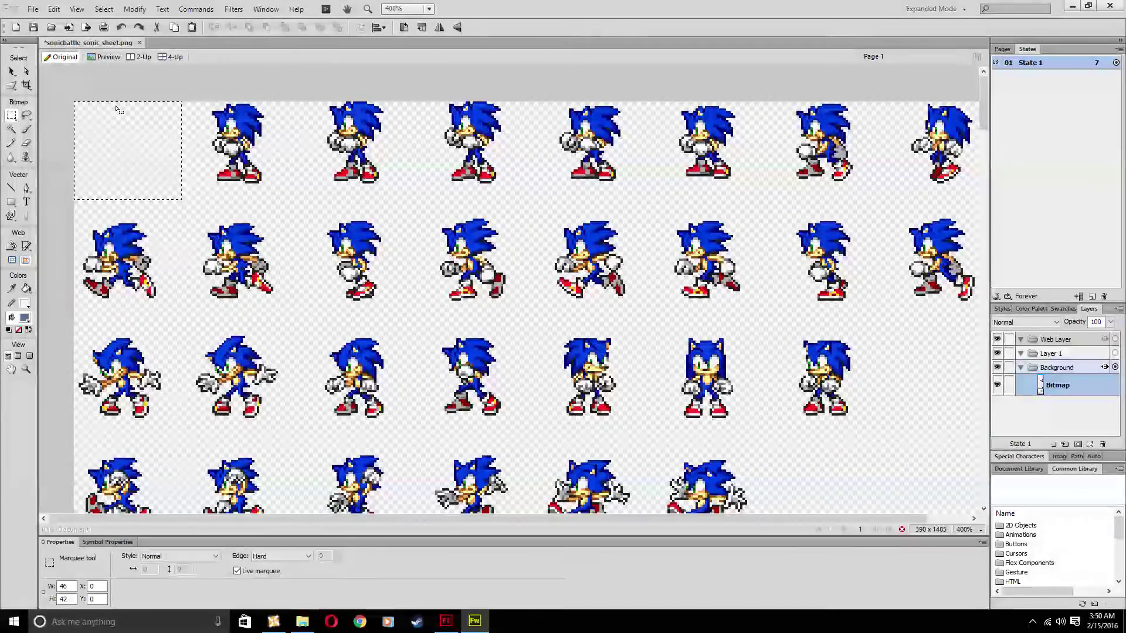
key("ctrl+n")
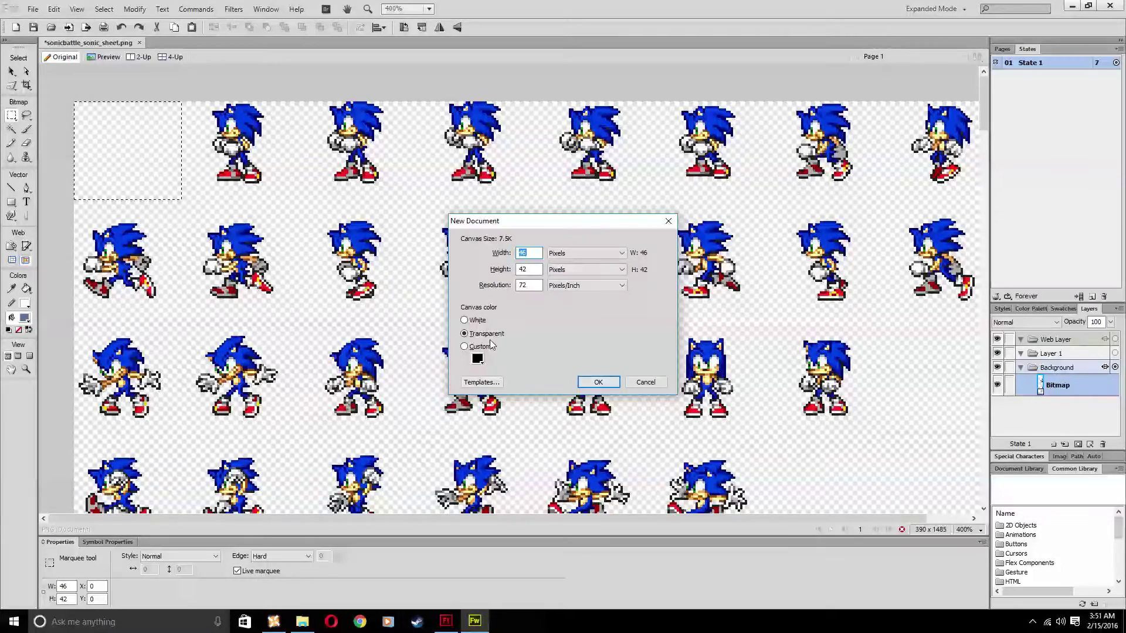
left_click(598, 382)
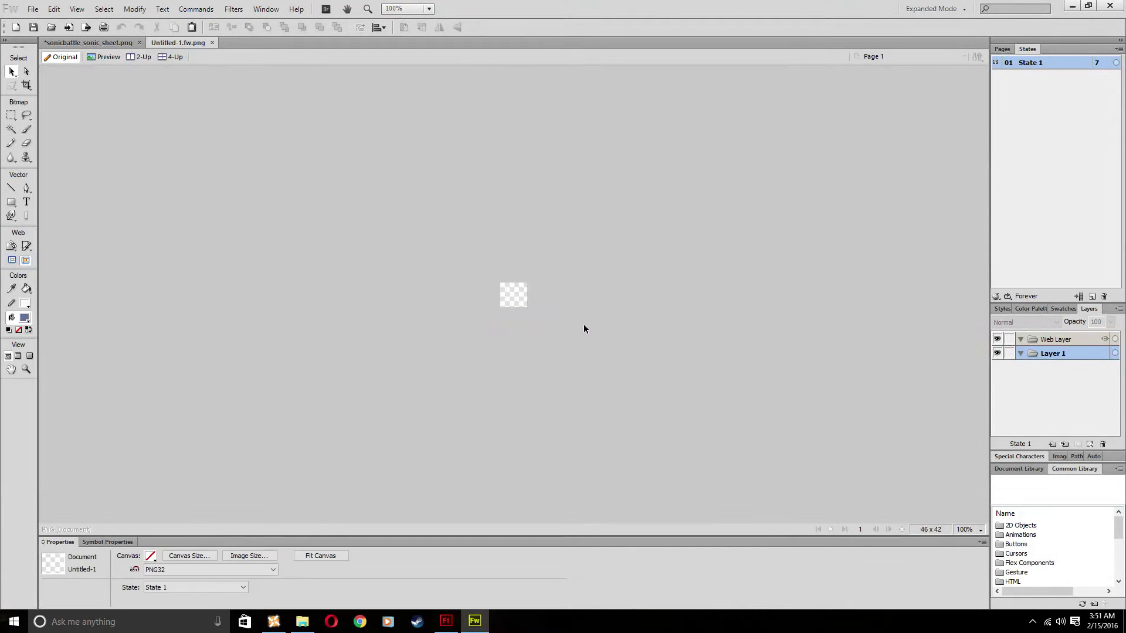
- Zoom to 800%, paste the Sonic sprite, add an empty State 2 and turn on onion skinning
scroll(596, 322, "up", 6)
key("ctrl+v")
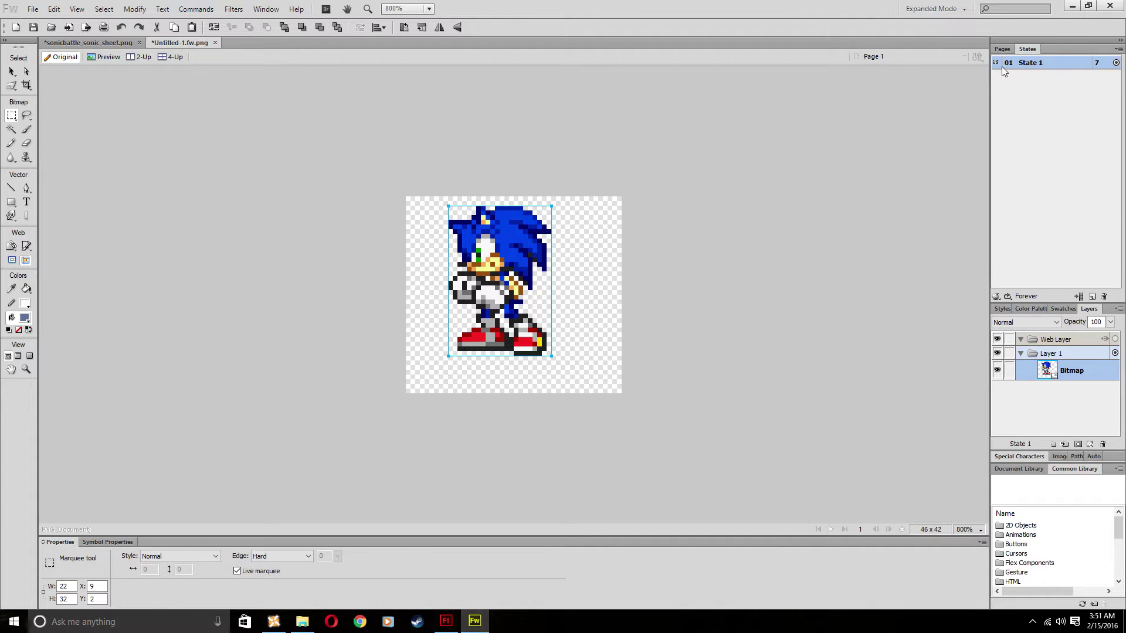
left_click(1092, 297)
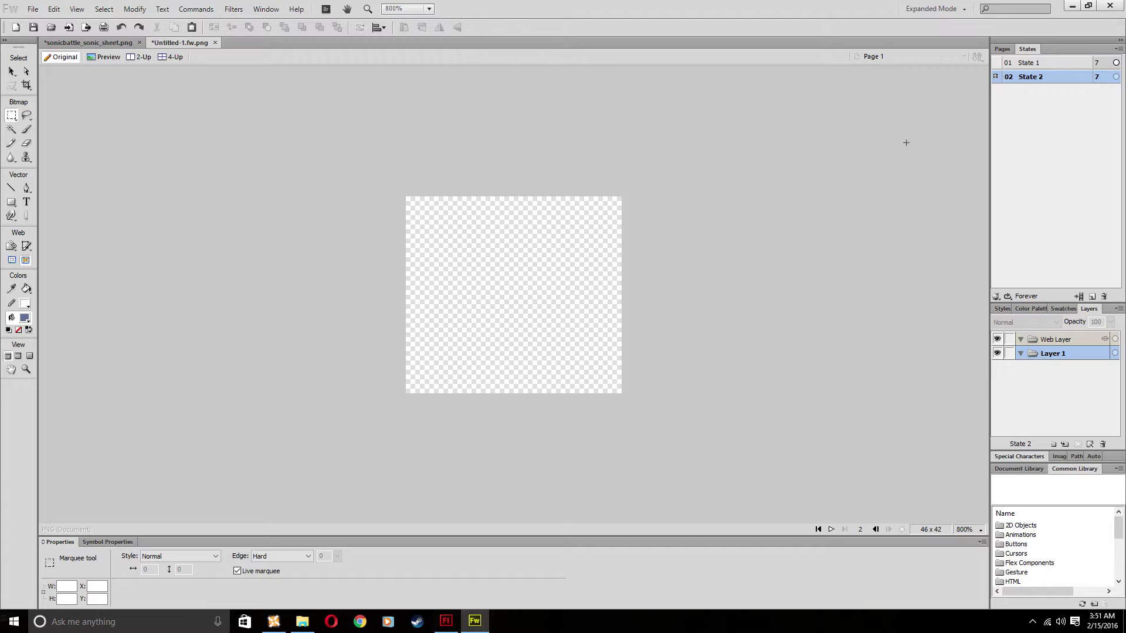
left_click(996, 63)
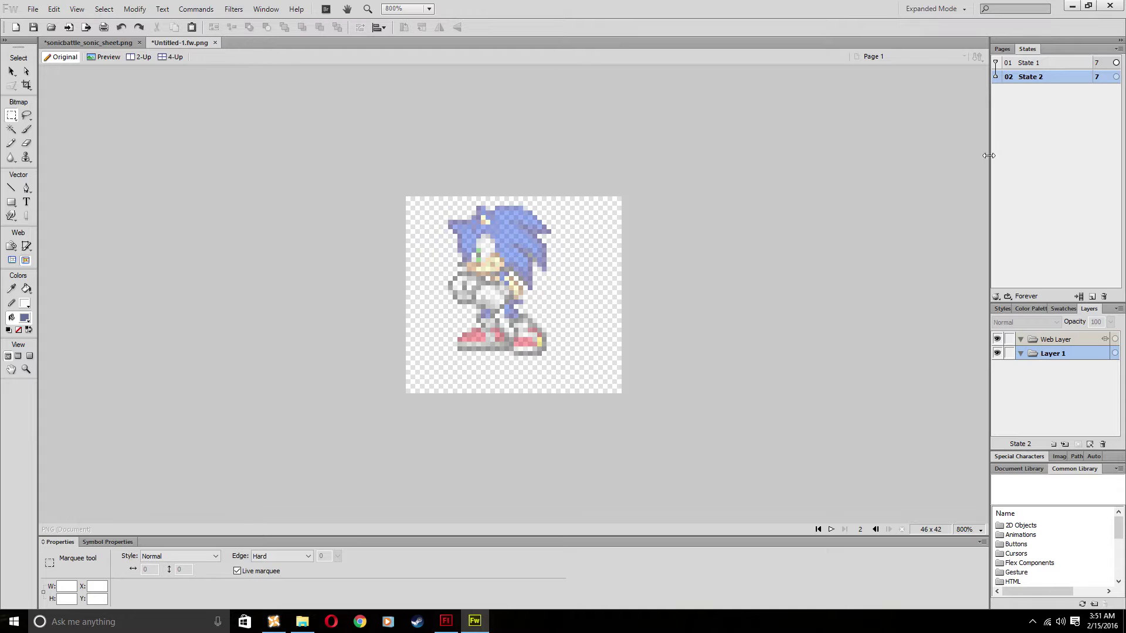
- Enable Multi-State Editing and nudge the dimmed Sonic bitmap back into place
left_click(10, 71)
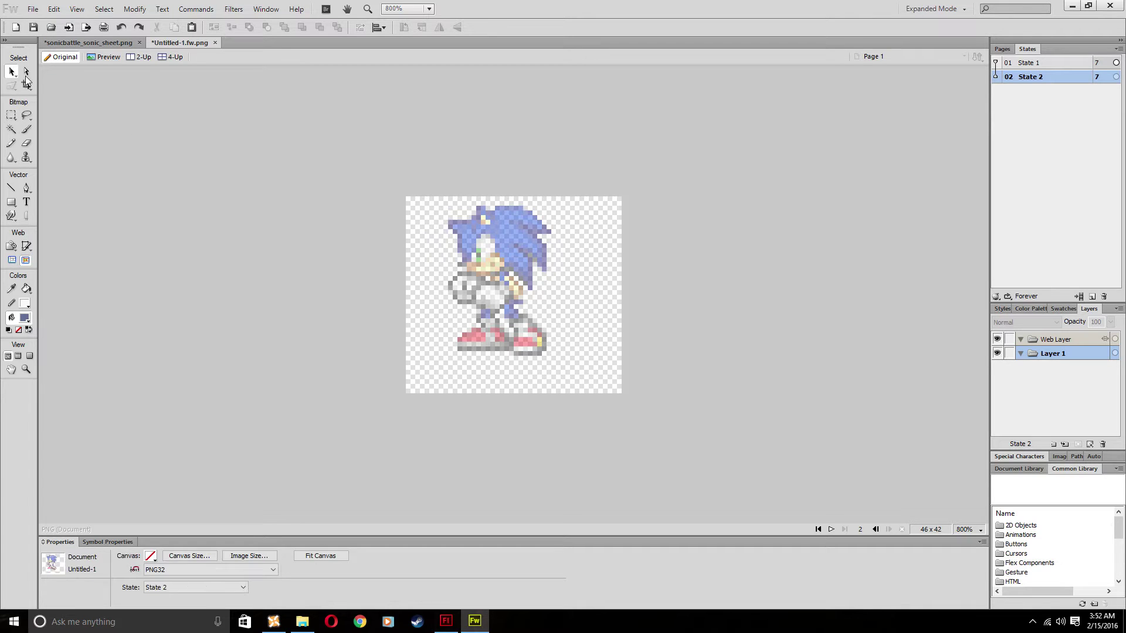
left_click(995, 299)
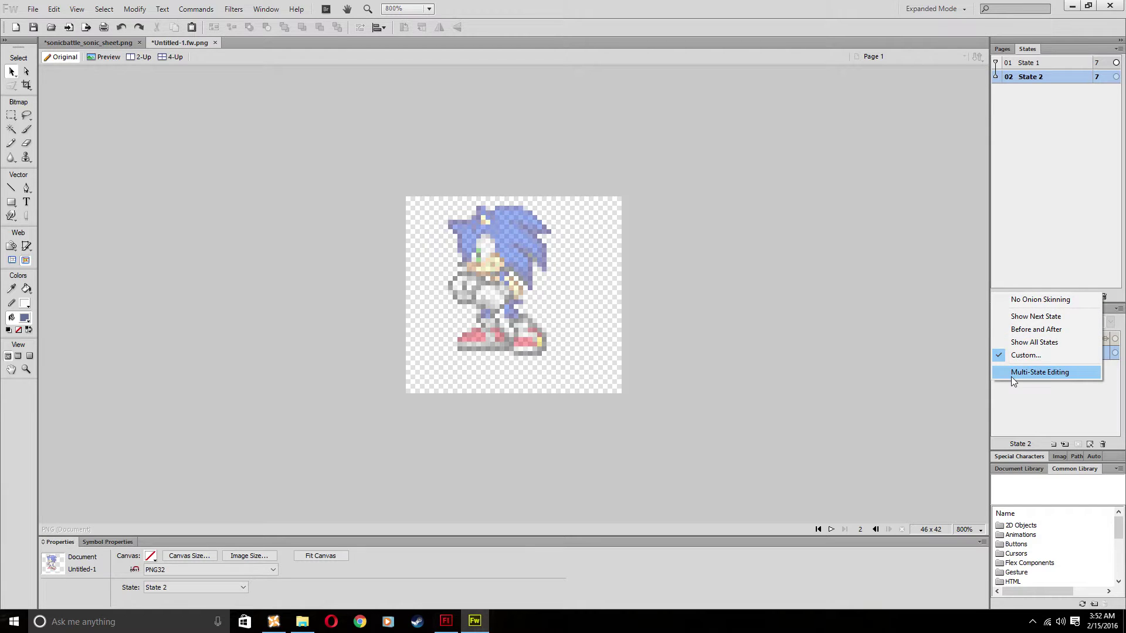
left_click(1060, 375)
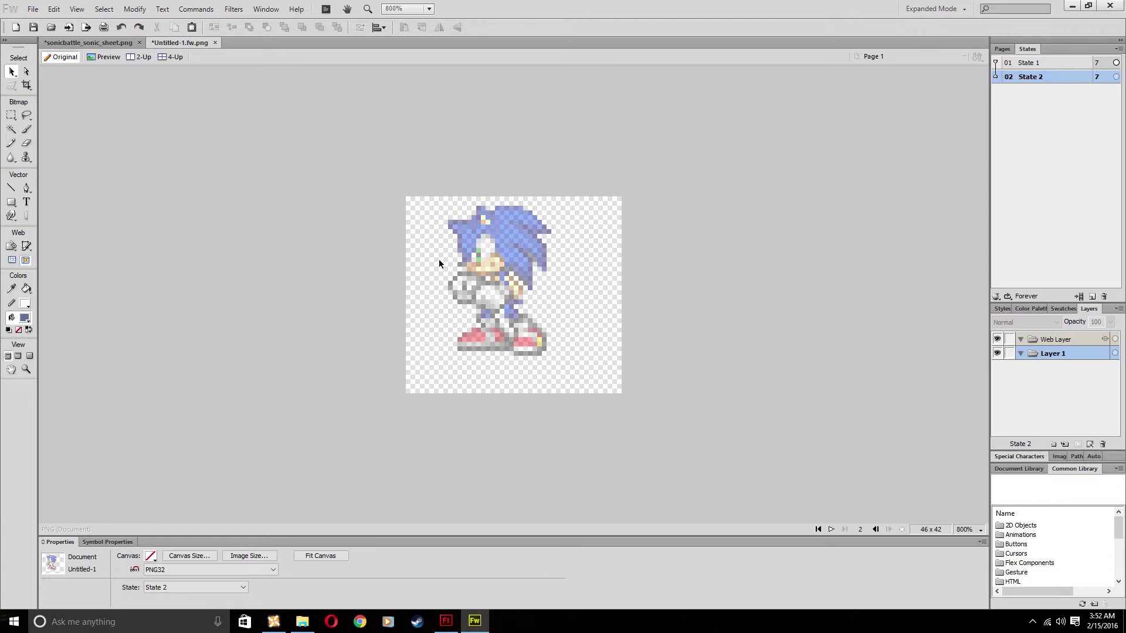
left_click(486, 257)
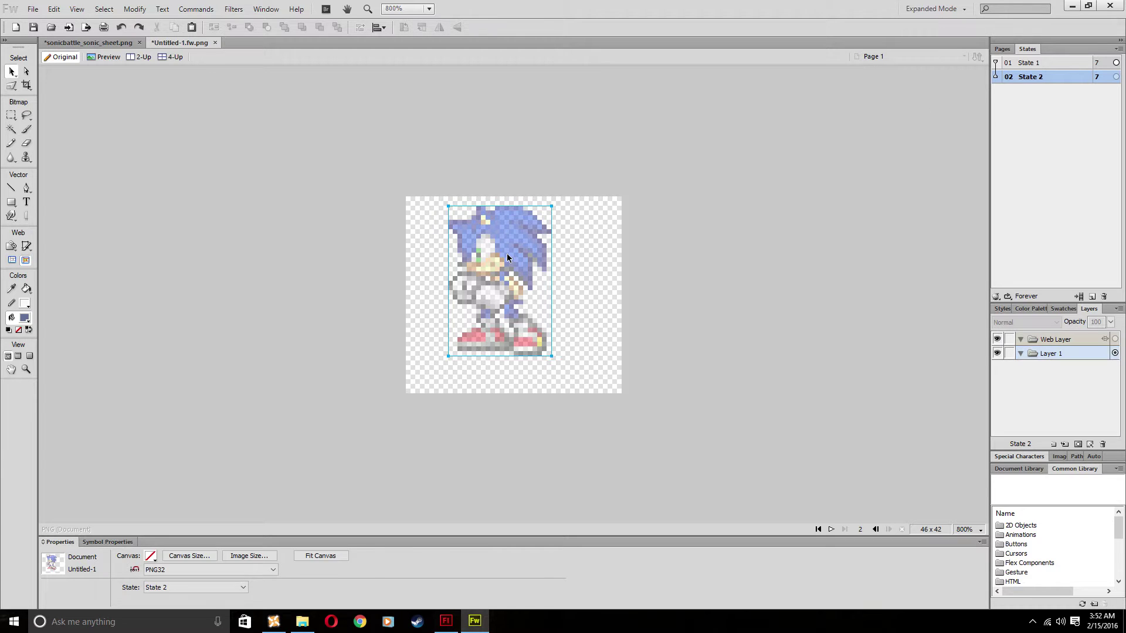
left_click(1024, 63)
left_click(1032, 77)
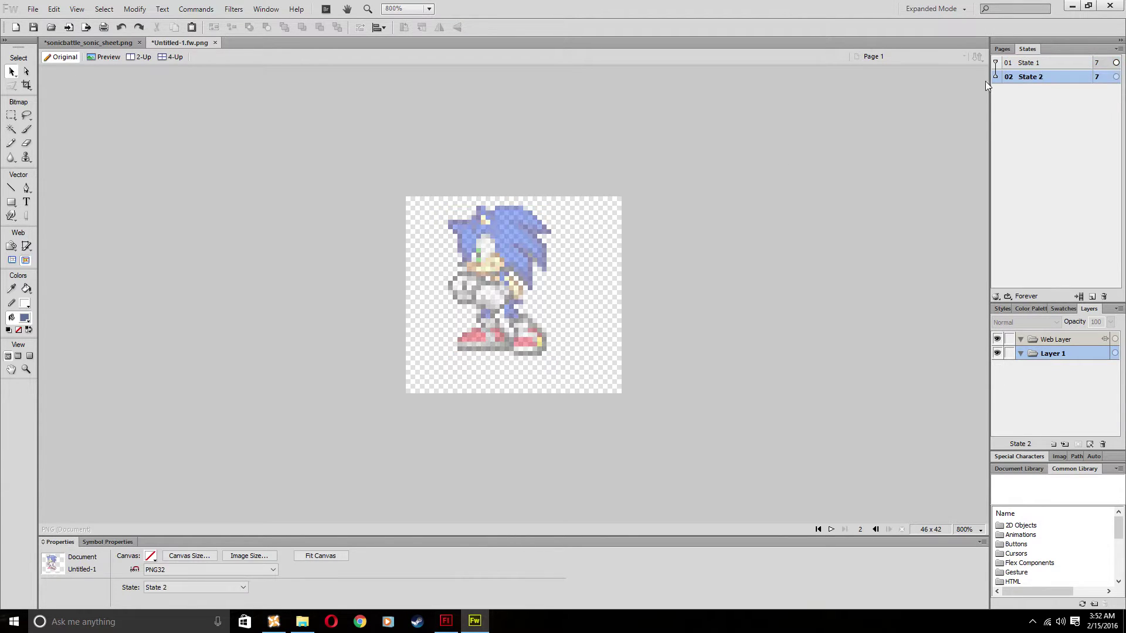
mouse_move(544, 241)
left_mouse_down()
mouse_move(519, 255)
mouse_move(536, 251)
left_mouse_up()
key("Up")
key("Up")
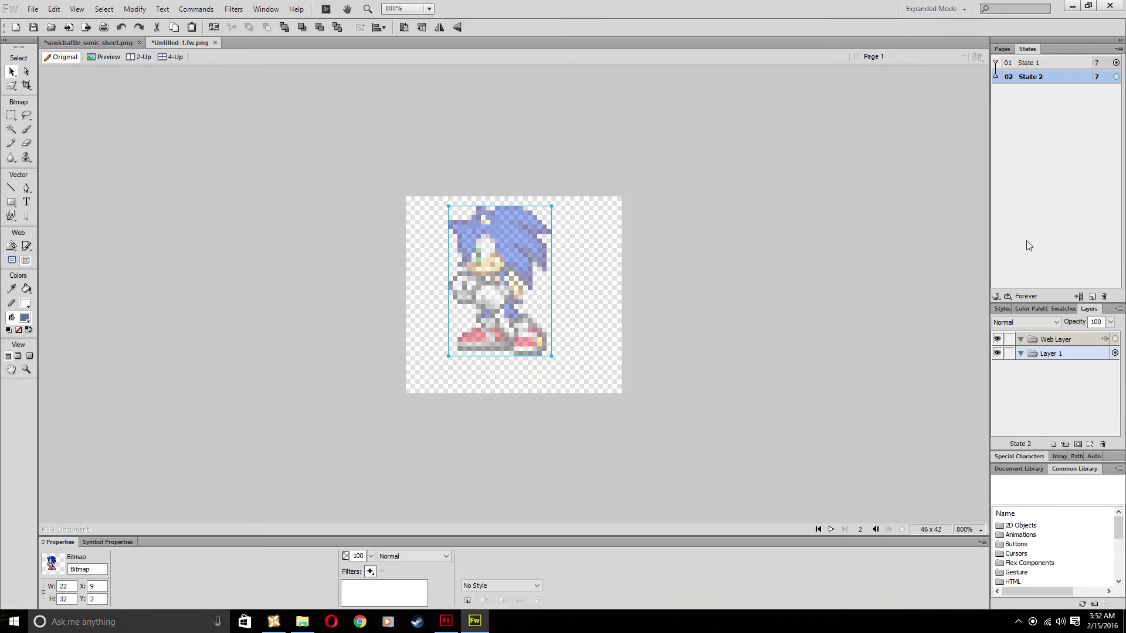
- Turn Multi-State Editing off, leave onion skinning on, and return to the sprite sheet
left_click(996, 296)
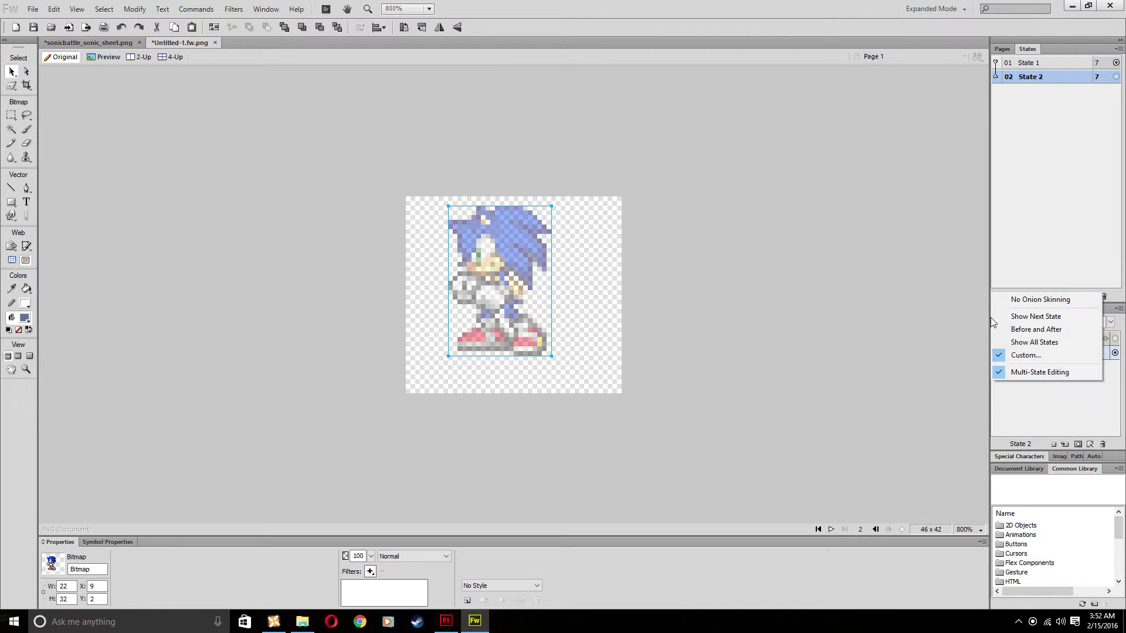
left_click(1020, 372)
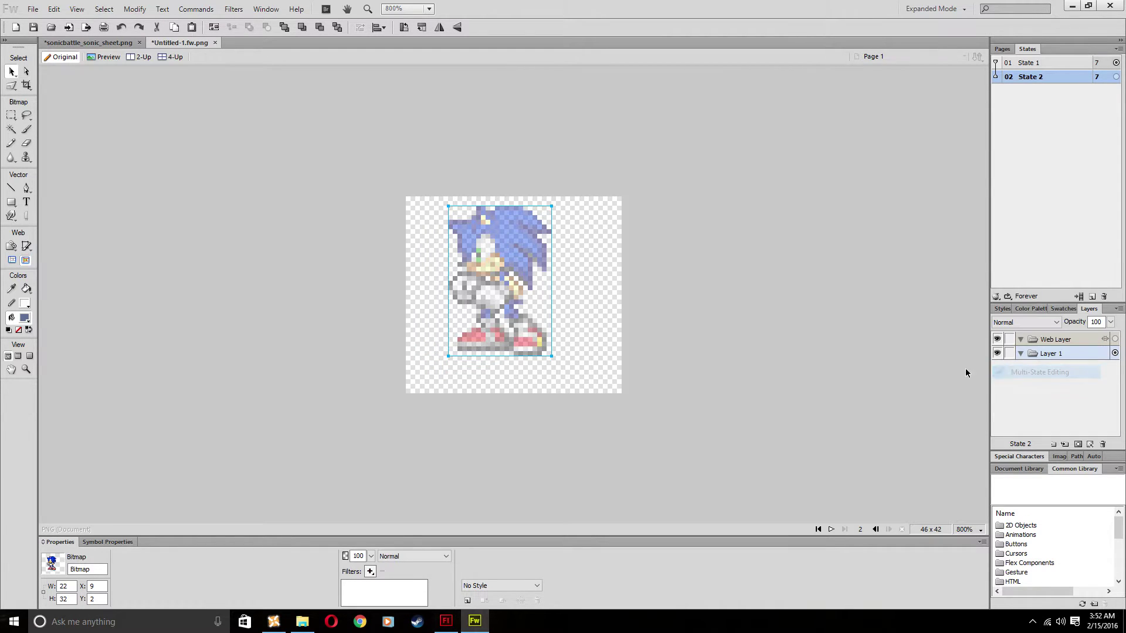
left_click(997, 74)
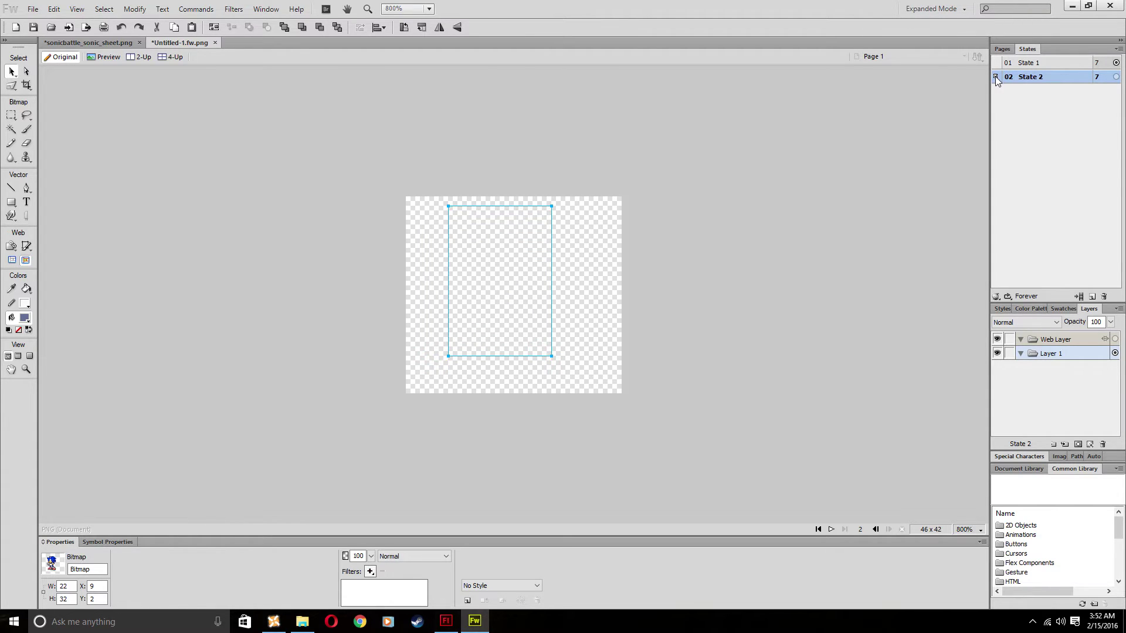
left_click(995, 65)
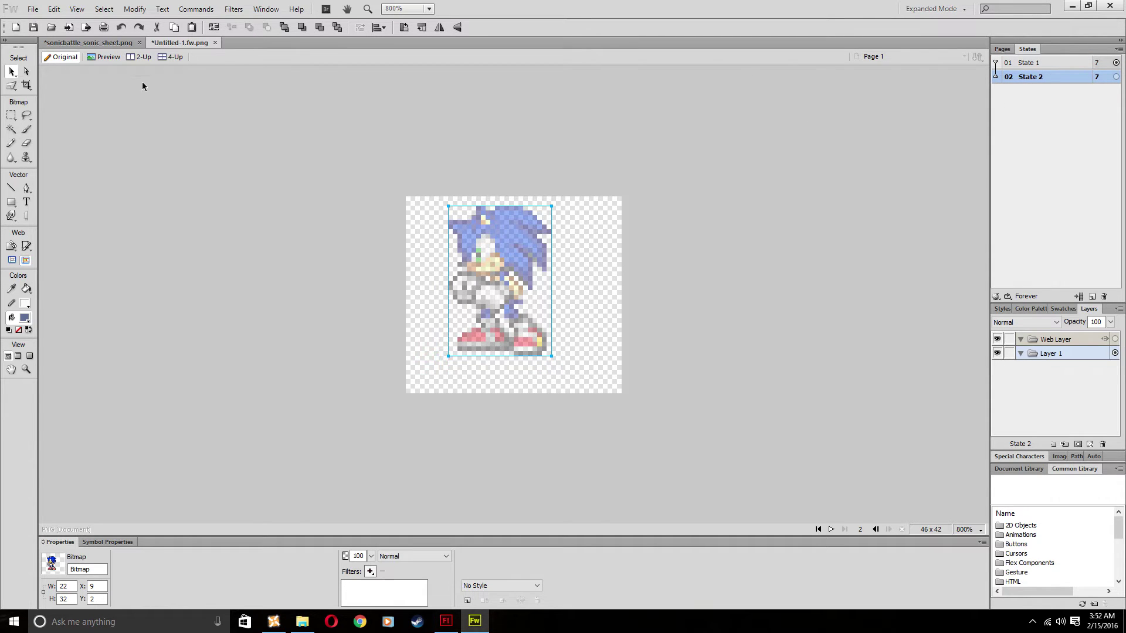
left_click(101, 46)
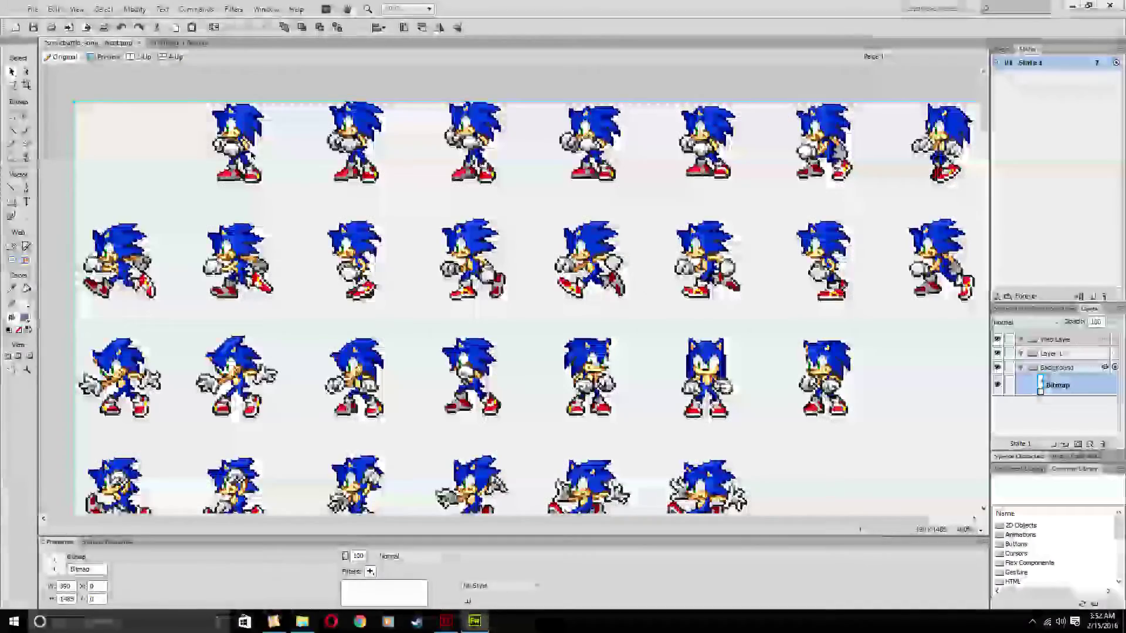
- Cut the next Sonic sprite from the sheet and paste it into State 2, dismissing the error messages
key("m")
left_click_drag(196, 101, 301, 187)
key("ctrl+x")
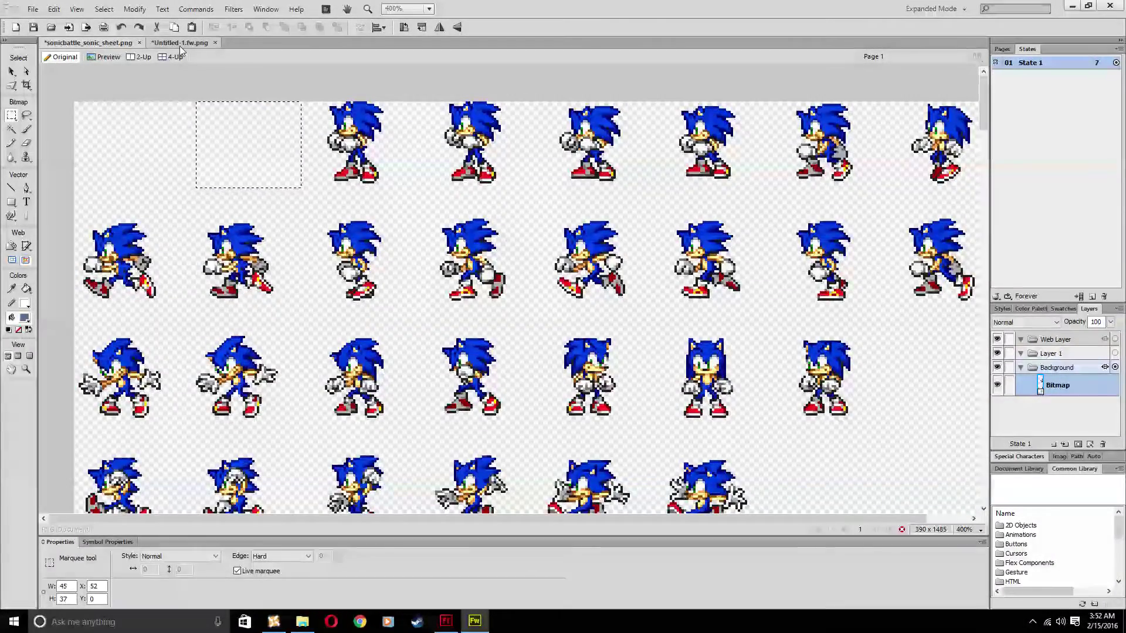
left_click(180, 44)
key("ctrl+v")
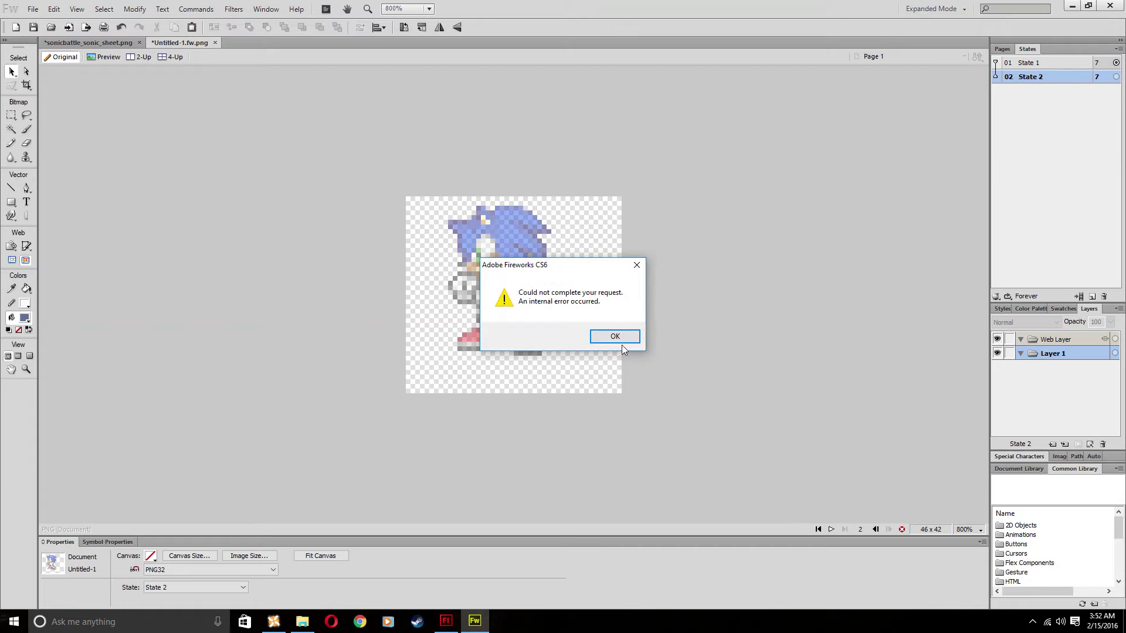
left_click(623, 337)
key("ctrl+v")
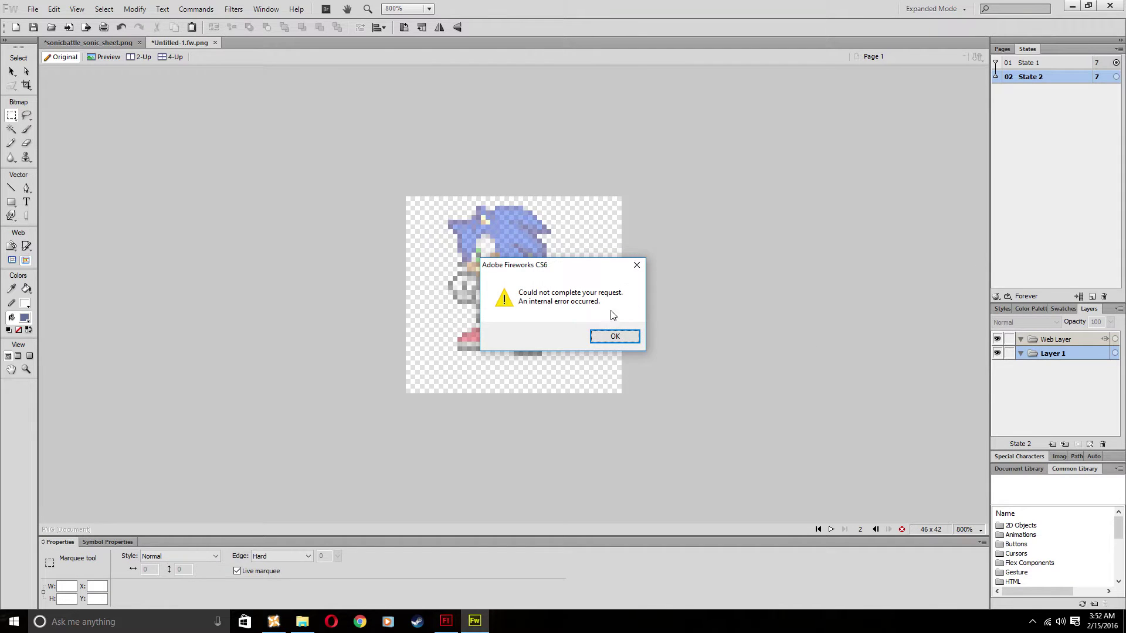
left_click(612, 337)
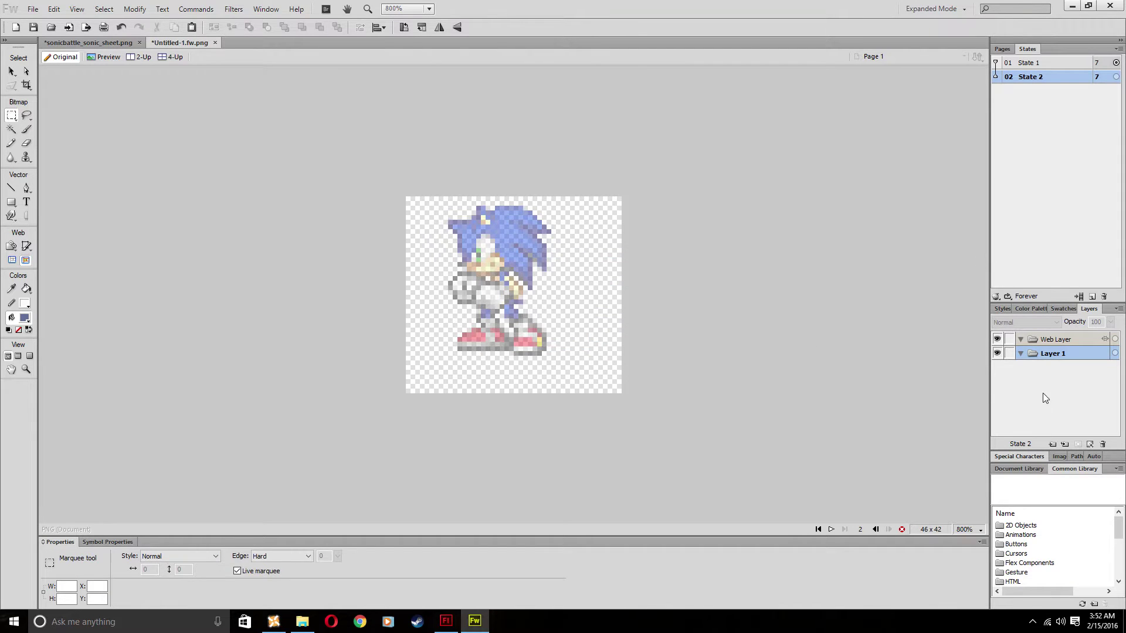
left_click(1020, 353)
key("ctrl+v")
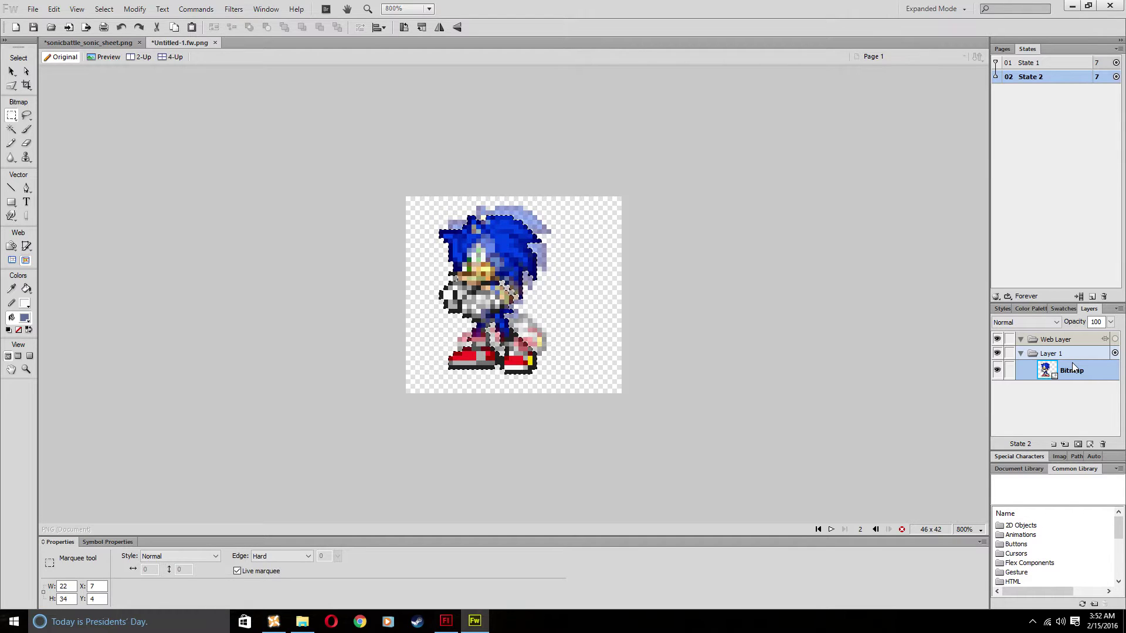
- Align the pasted sprite with the onion-skinned frame and add an empty State 3
left_click(515, 347)
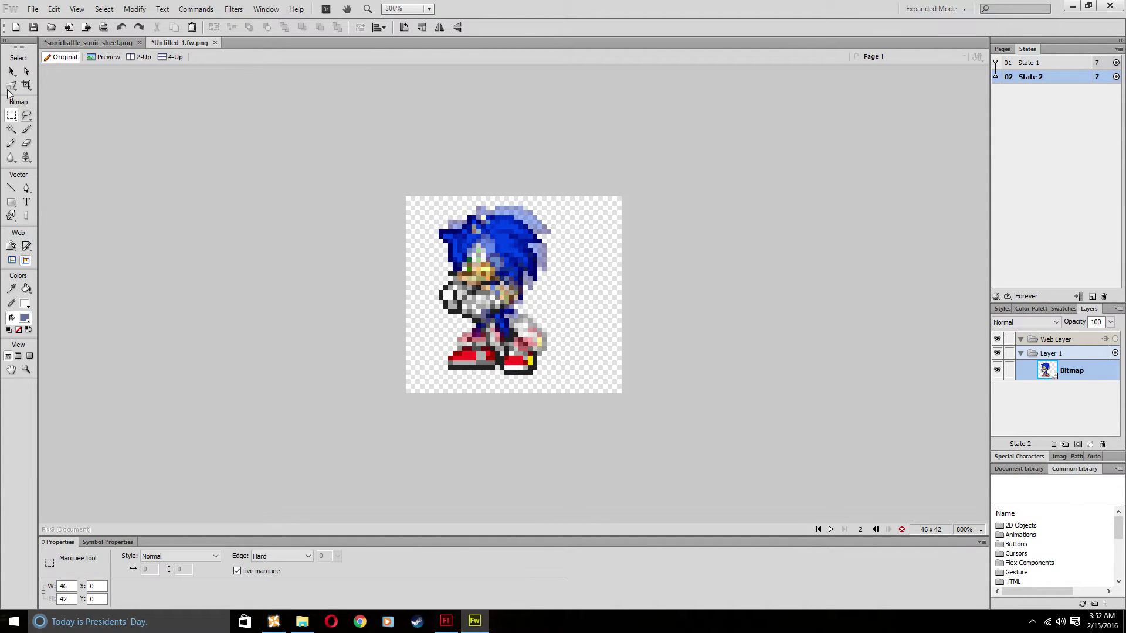
left_click(12, 71)
left_click(488, 280)
left_click_drag(488, 281, 507, 262)
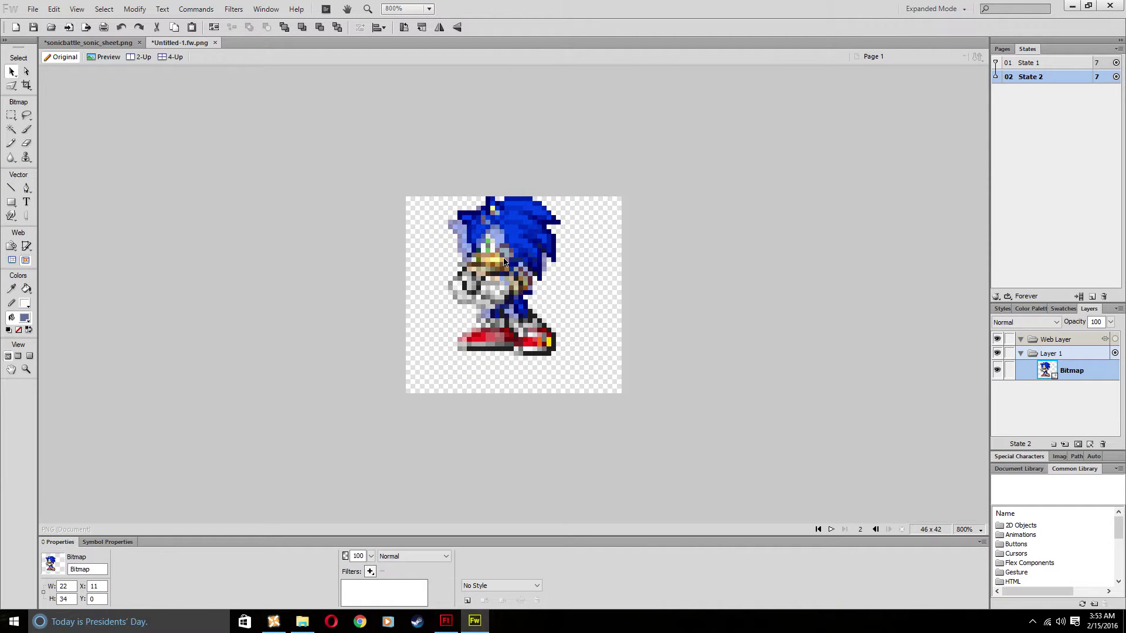
key("Left")
key("Left")
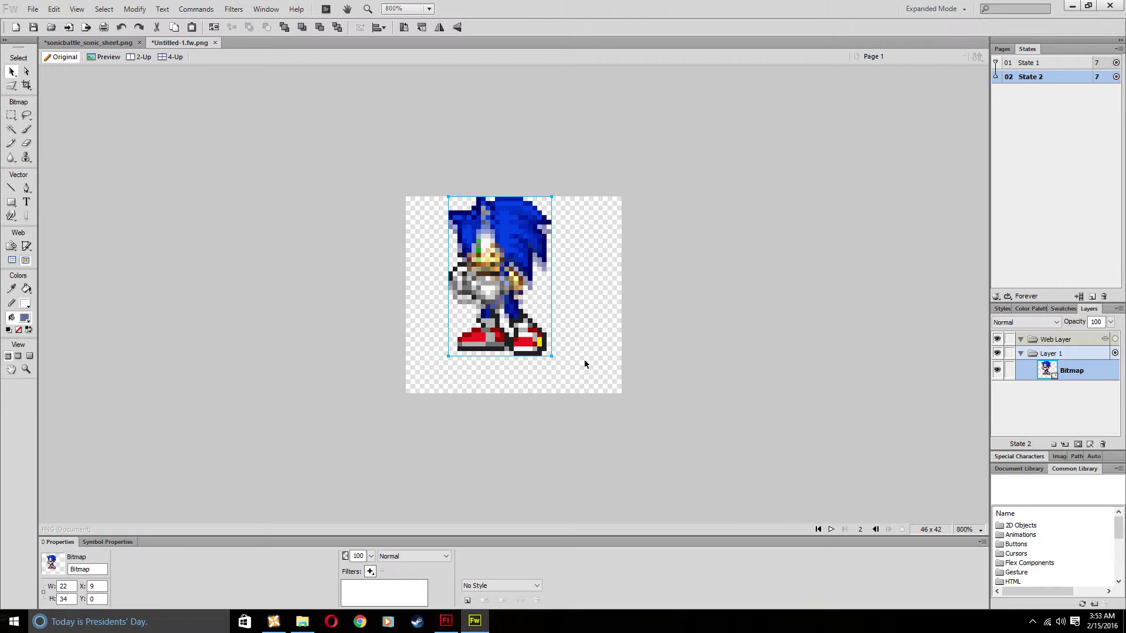
left_click(1091, 298)
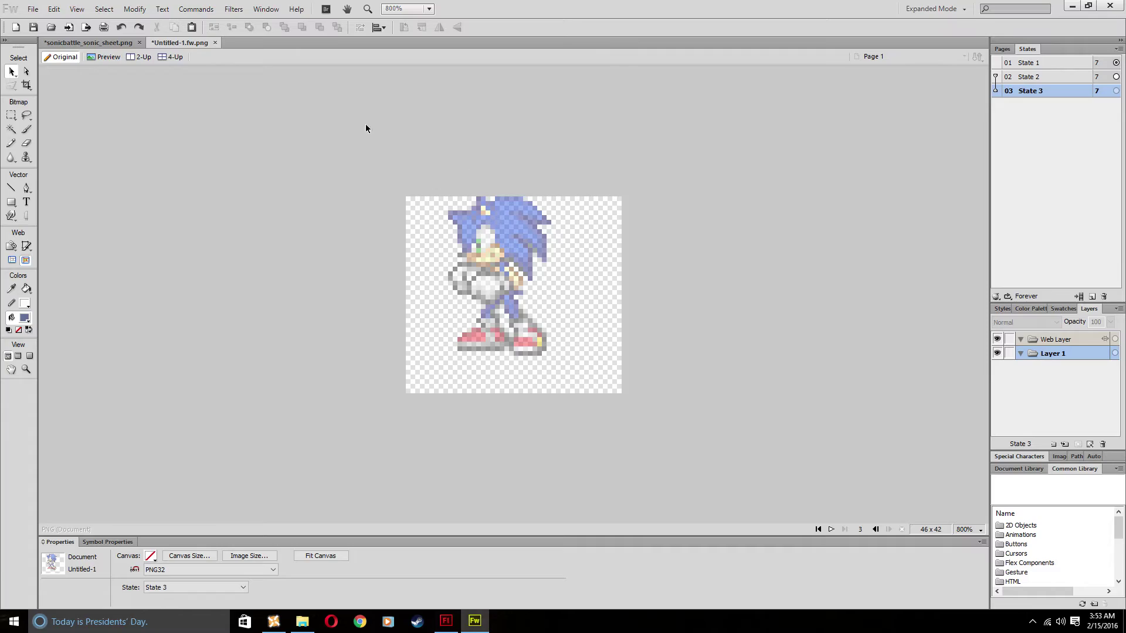
- Cut the first remaining top-row sprite into State 3 and nudge it into line
left_click(88, 42)
key("m")
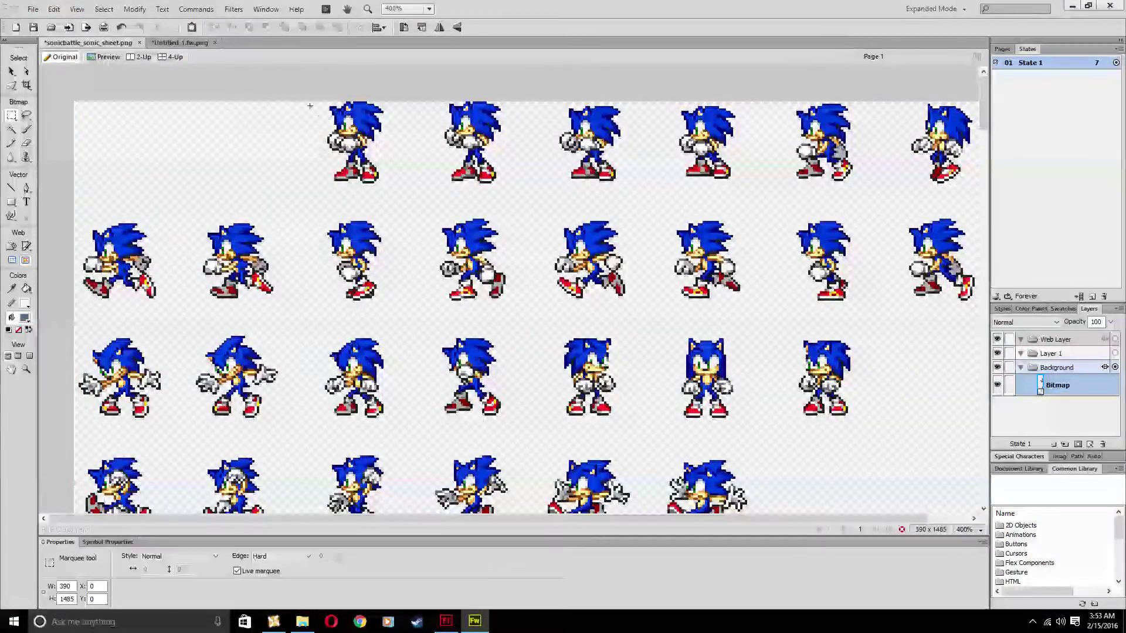
left_click_drag(287, 88, 411, 170)
key("ctrl+x")
left_click(179, 42)
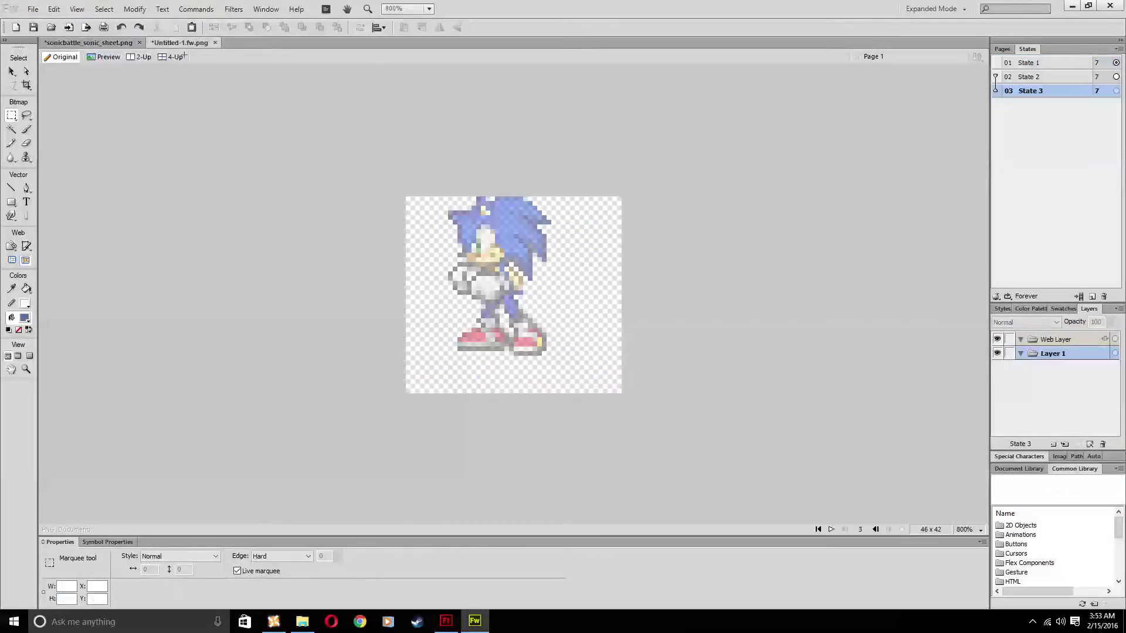
key("ctrl+v")
key("Left")
key("Left")
key("Left")
key("Left")
key("Left")
key("Left")
key("Left")
key("Left")
key("Up")
key("Up")
key("Up")
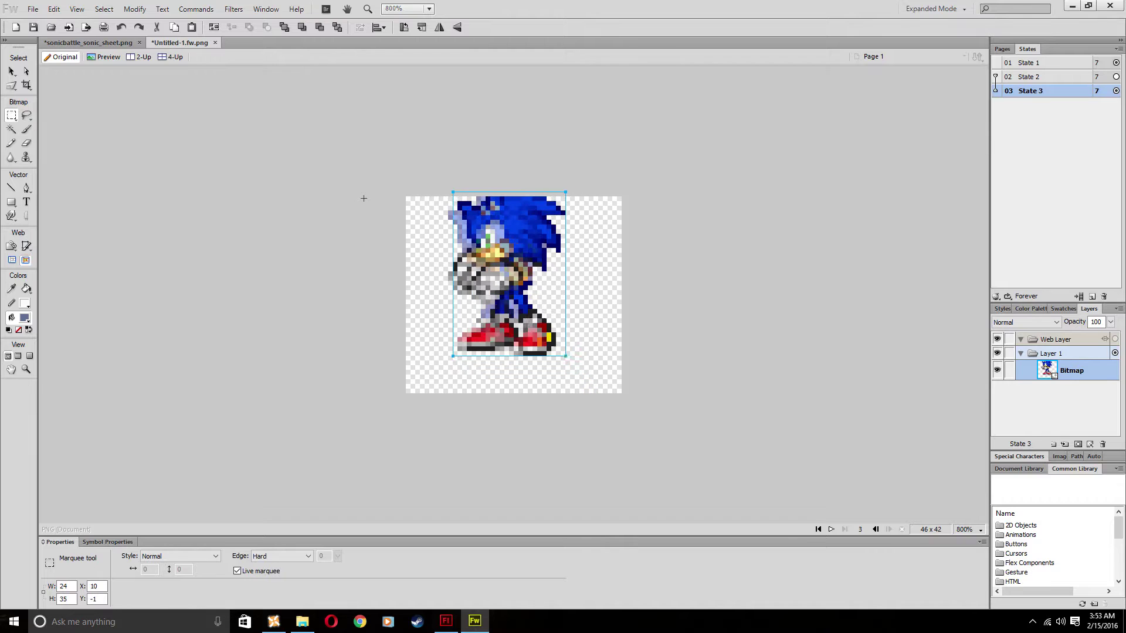
- Add State 4 and fill it with the next sprite, nudged to match the previous frame
left_click(1092, 296)
left_click(88, 42)
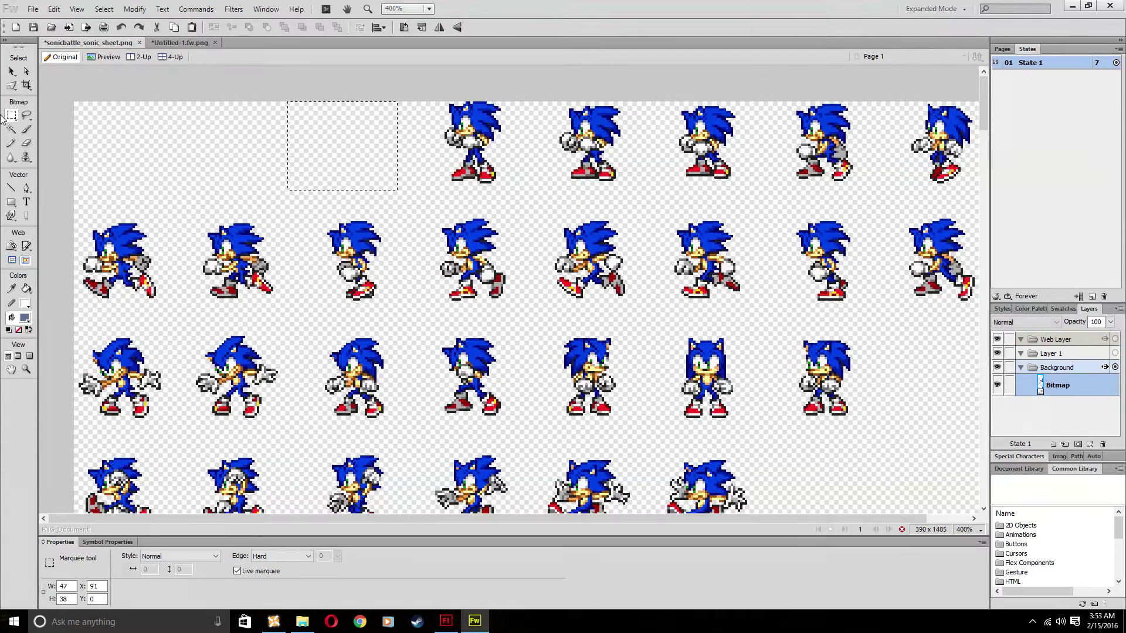
mouse_move(421, 99)
left_mouse_down()
mouse_move(510, 181)
mouse_move(486, 188)
mouse_move(505, 189)
left_mouse_up()
key("ctrl+x")
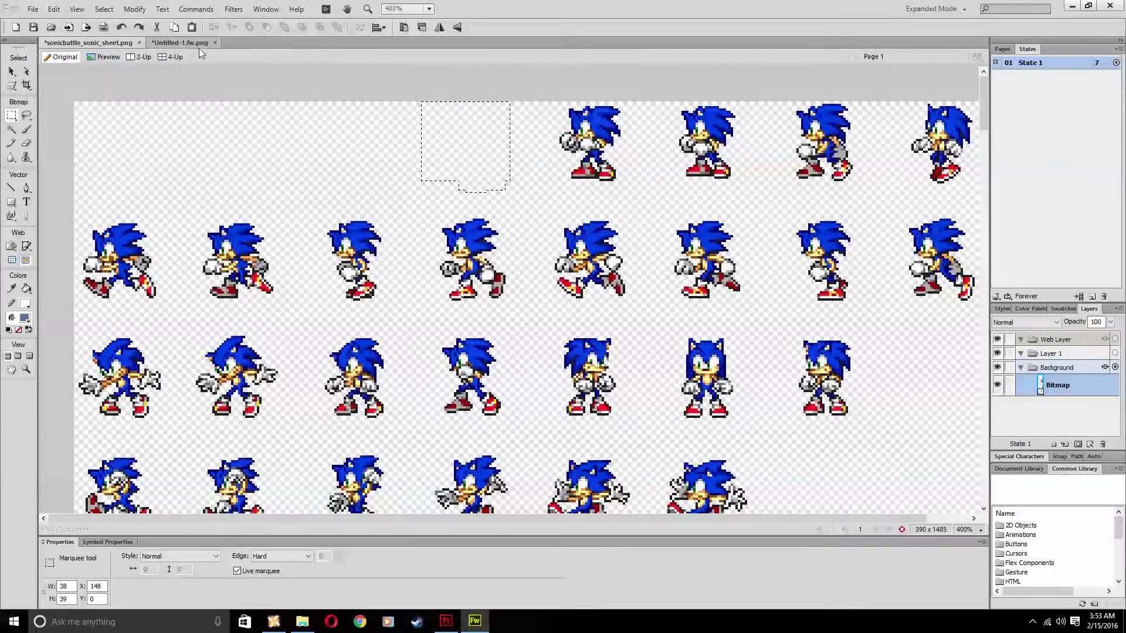
left_click(182, 44)
key("ctrl+v")
key("m")
key("Left")
key("Left")
key("Left")
key("Left")
key("Left")
key("Left")
key("Up")
key("Up")
key("Up")
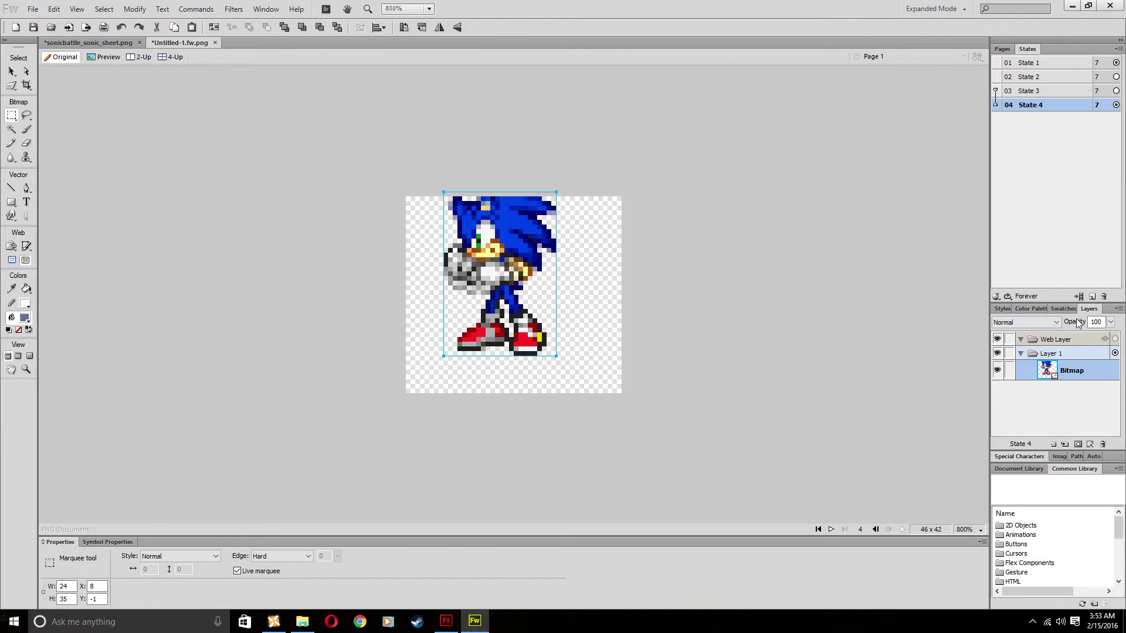
- Add State 5 holding the next top-row sprite, aligned with the previous frame
left_click(1091, 296)
left_click(91, 44)
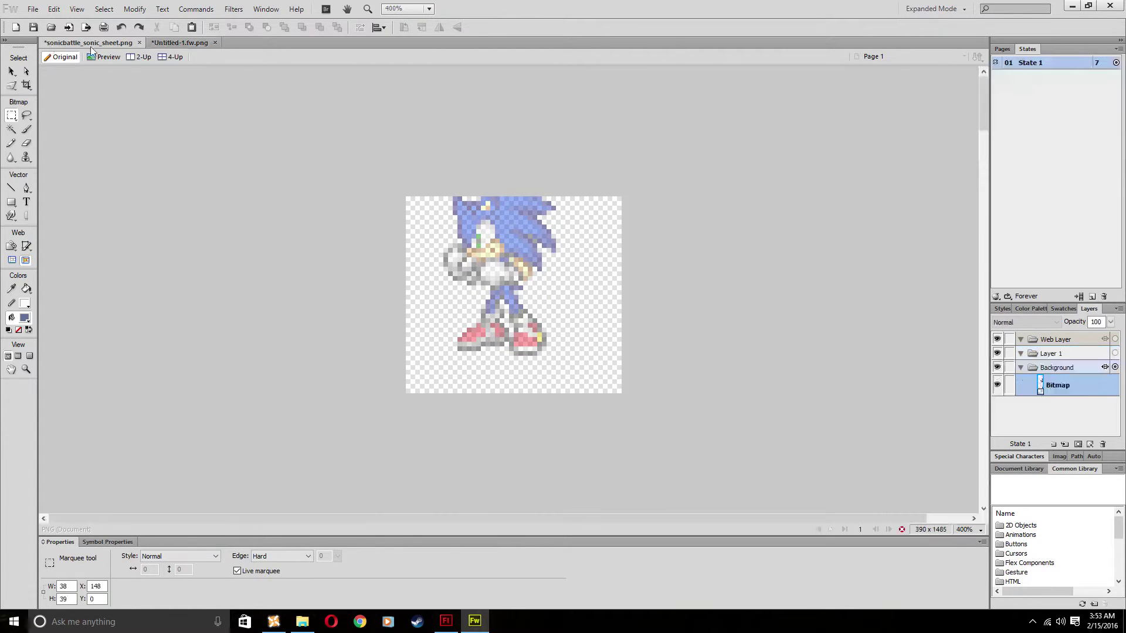
left_click_drag(552, 103, 632, 188)
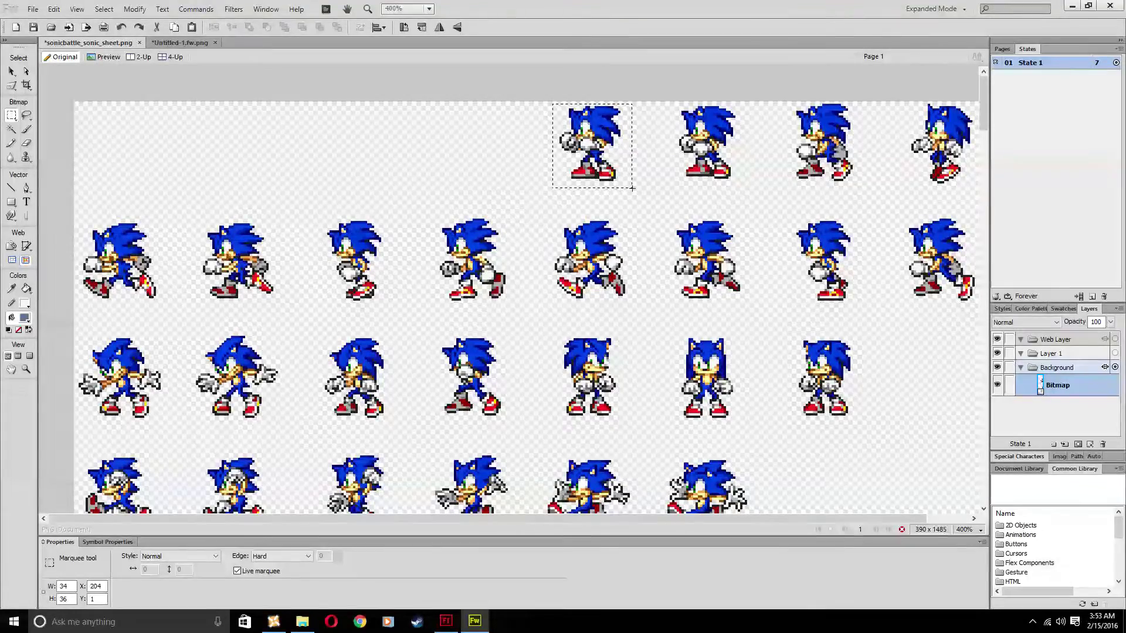
key("ctrl+x")
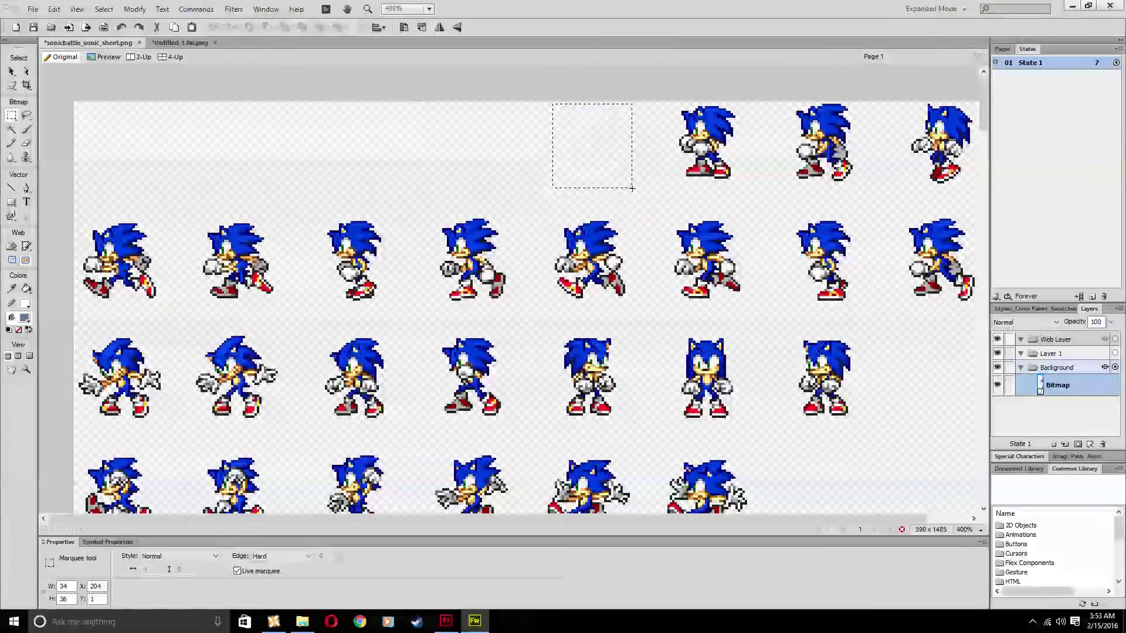
left_click(178, 42)
key("ctrl+v")
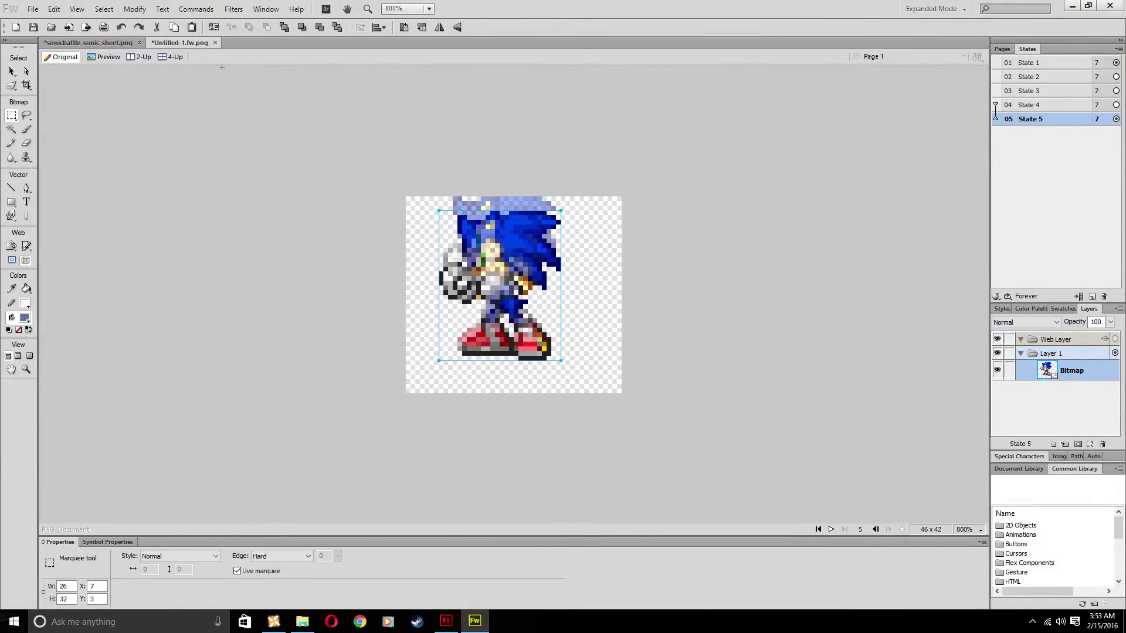
key("Left")
key("Up")
- Add State 6 and paste in the next Sonic sprite cut from the sheet
left_click(1091, 296)
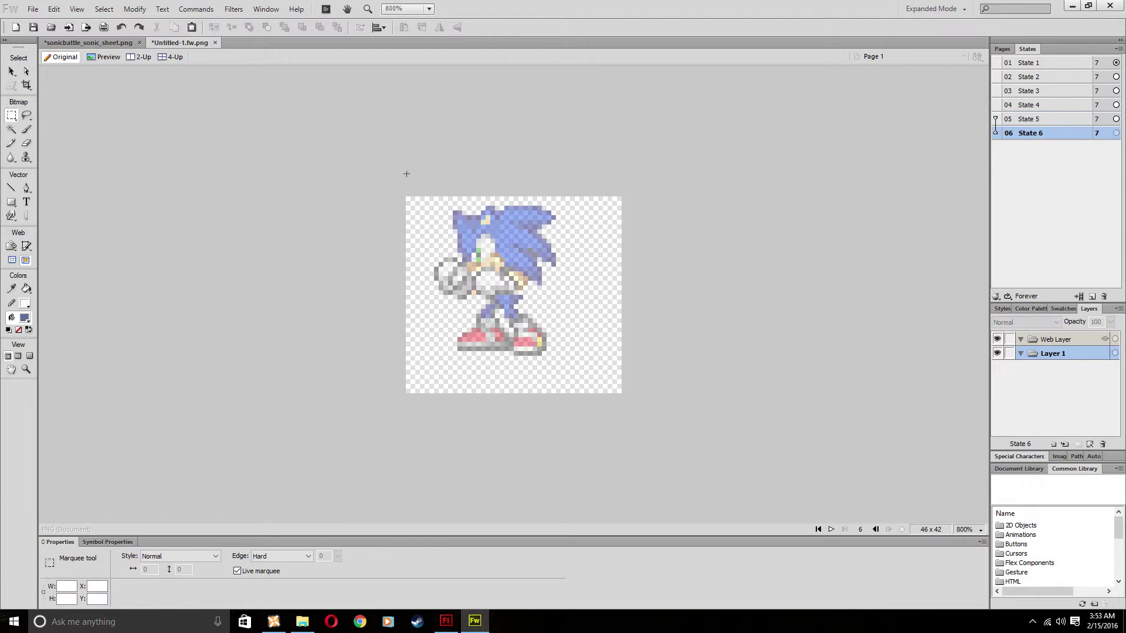
left_click(88, 42)
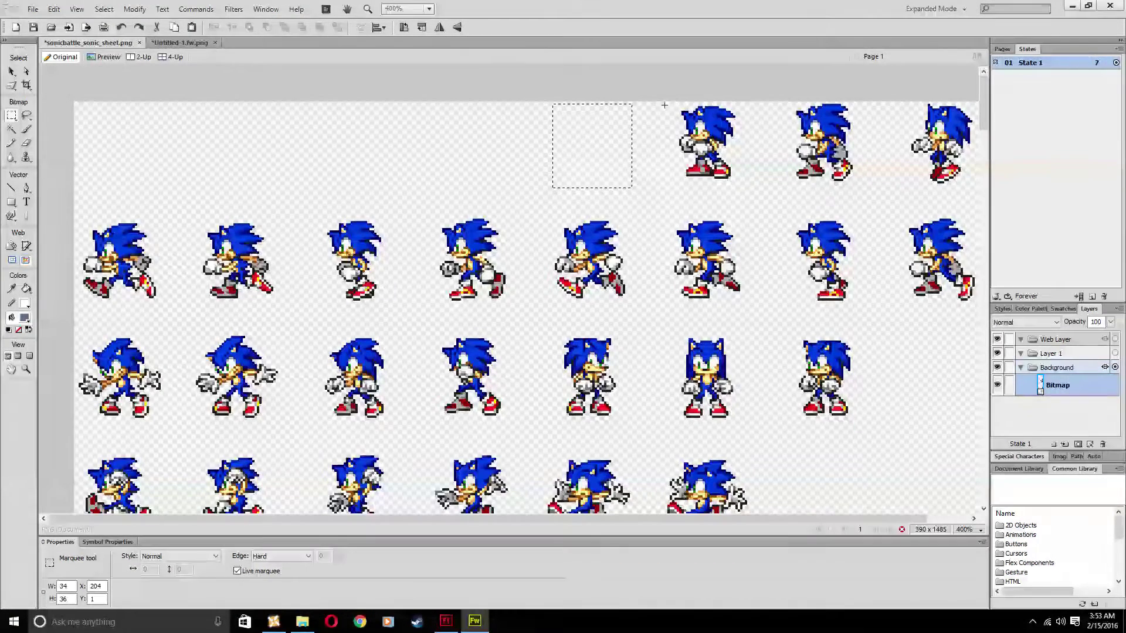
left_click_drag(663, 104, 748, 186)
key("ctrl+x")
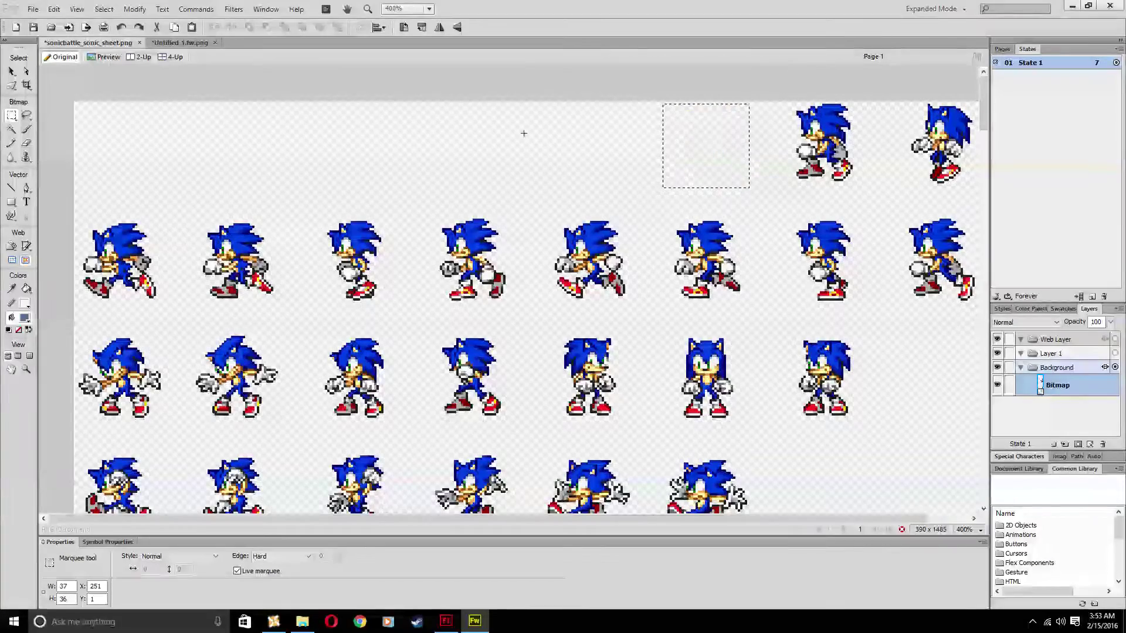
left_click(186, 45)
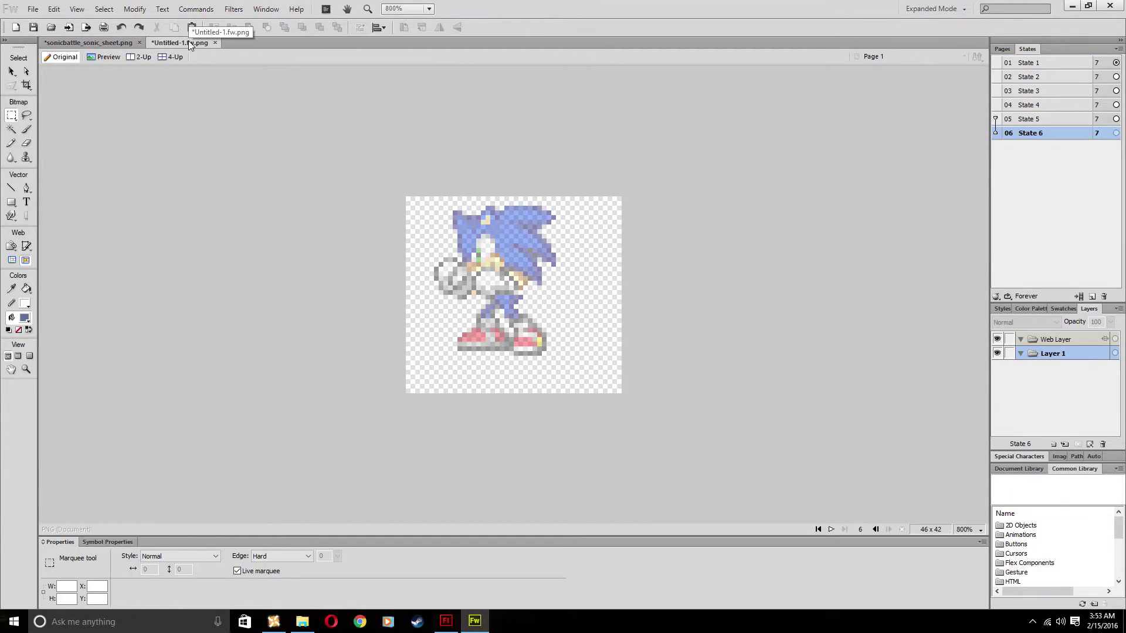
key("ctrl+v")
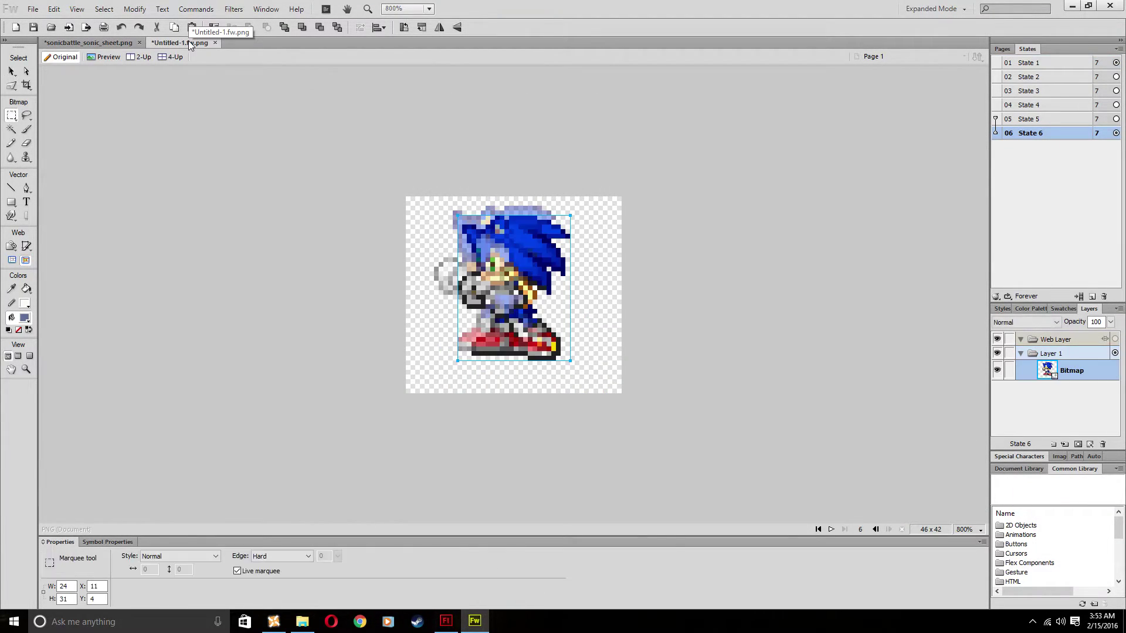
left_click(56, 42)
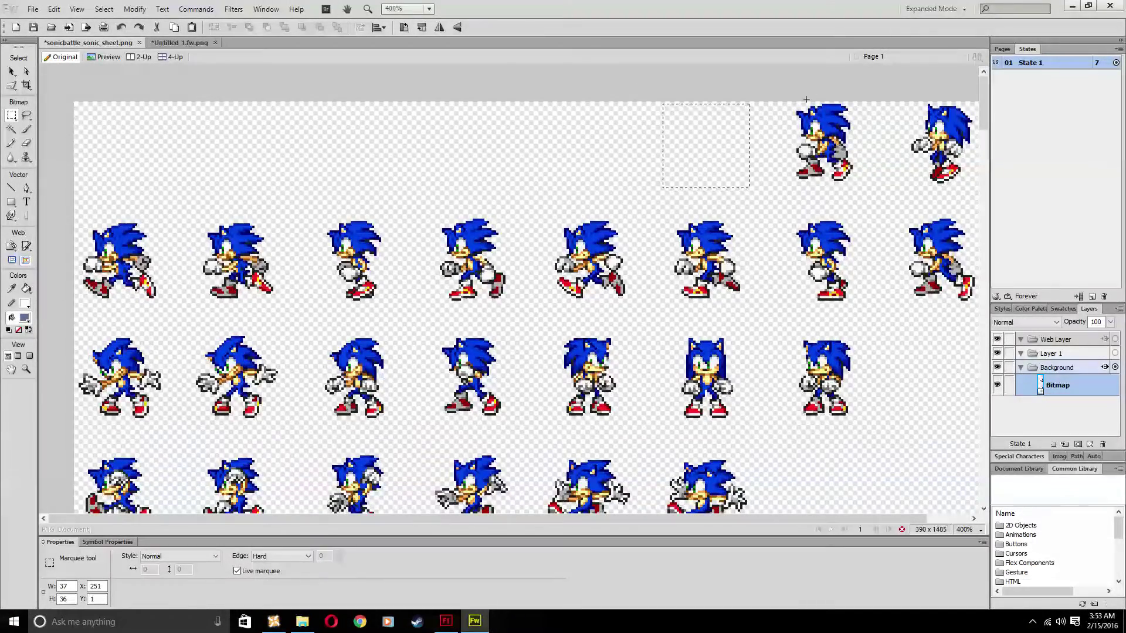
left_click(180, 43)
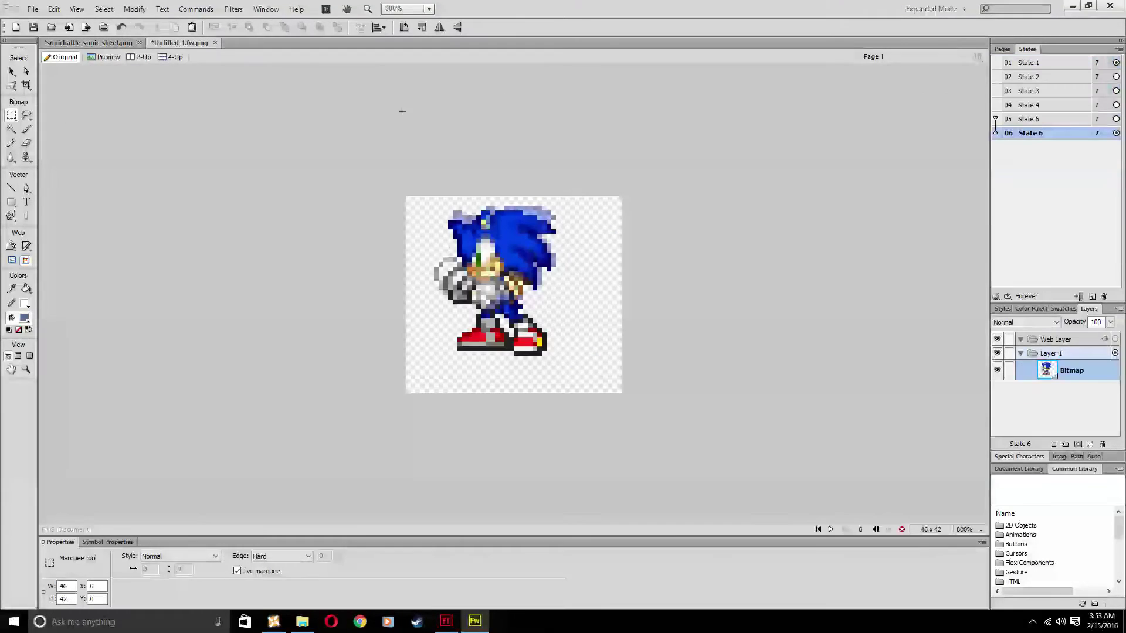
left_click(1092, 296)
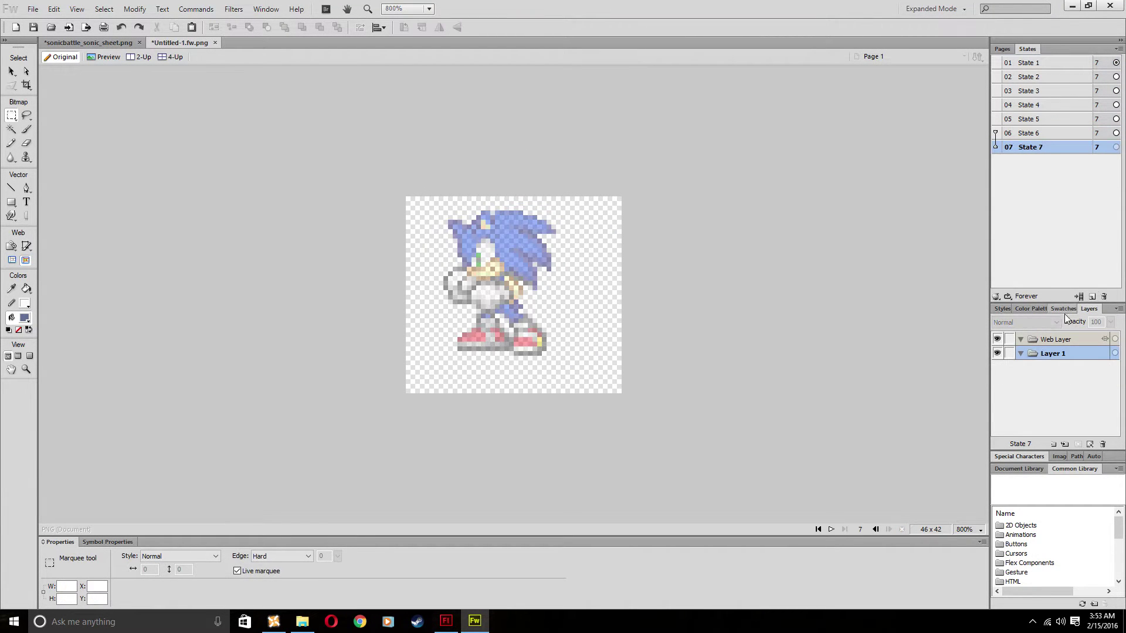
left_click(828, 530)
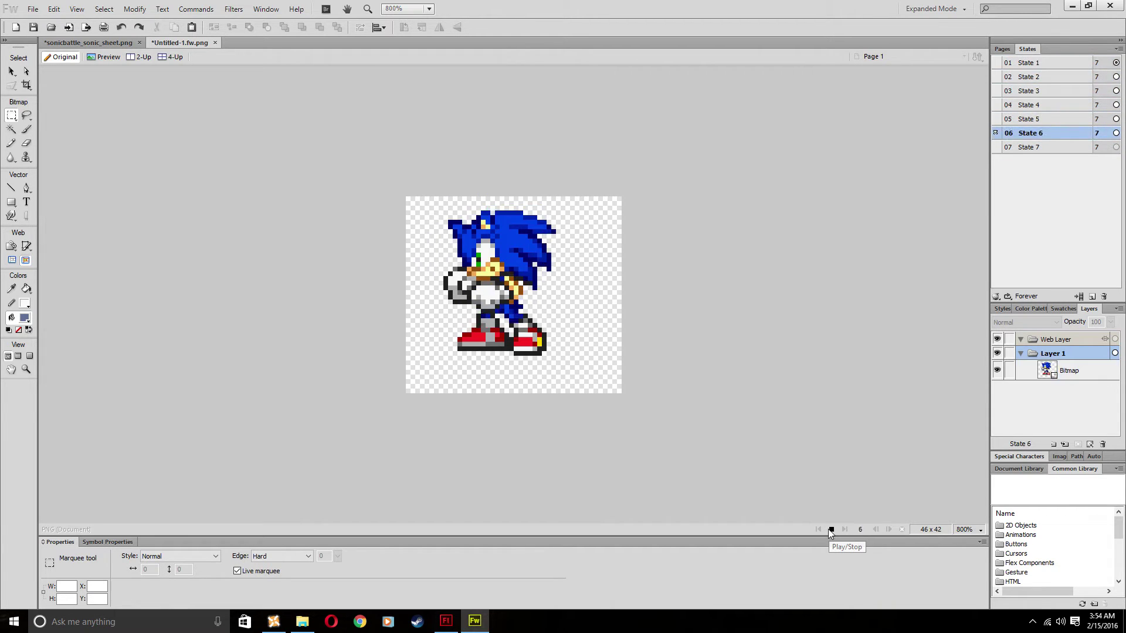
left_click(828, 529)
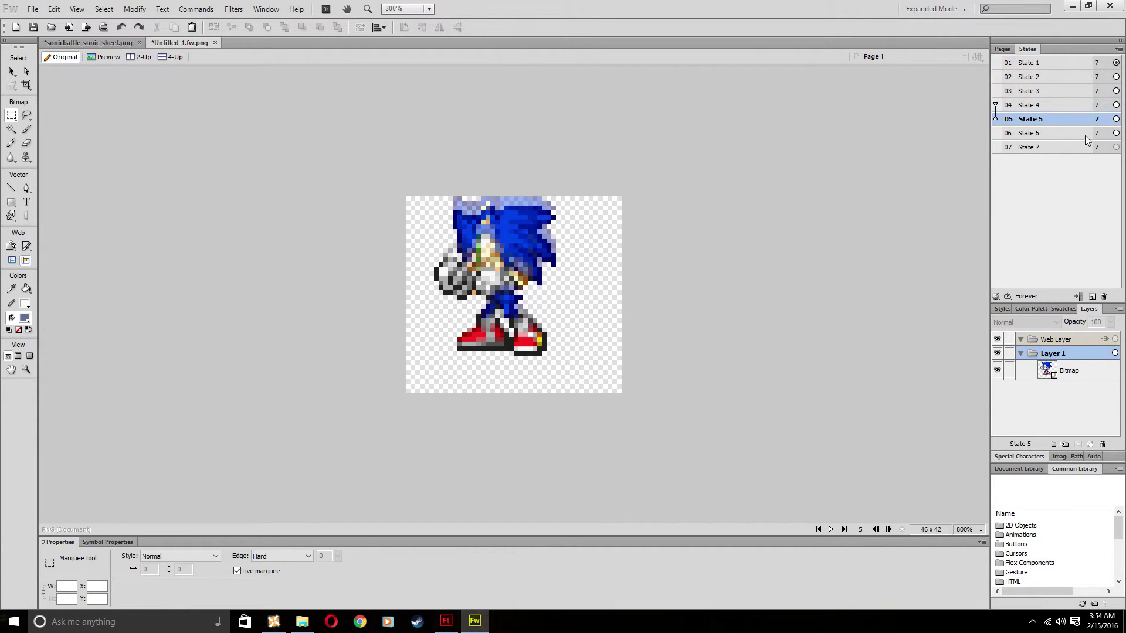
left_click(1103, 296)
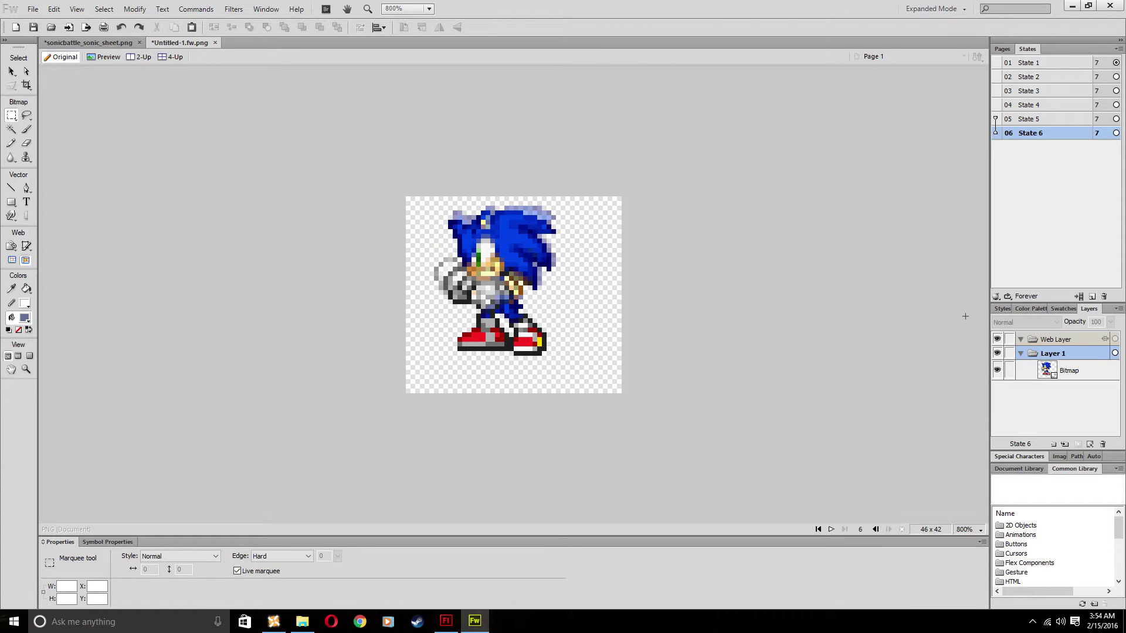
left_click(831, 529)
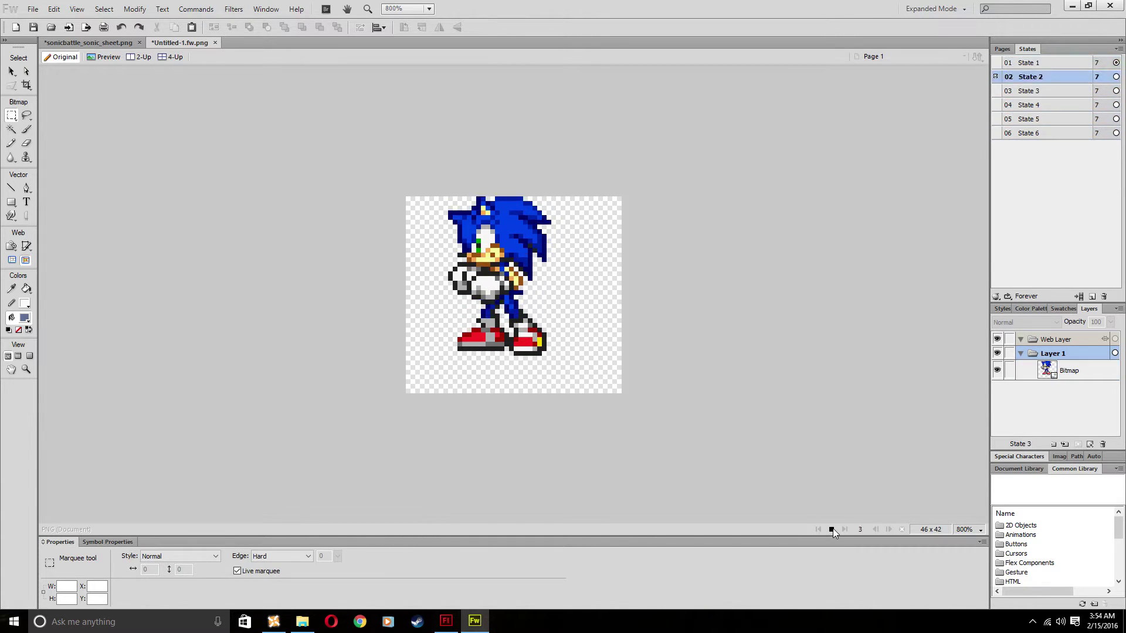
left_click(831, 530)
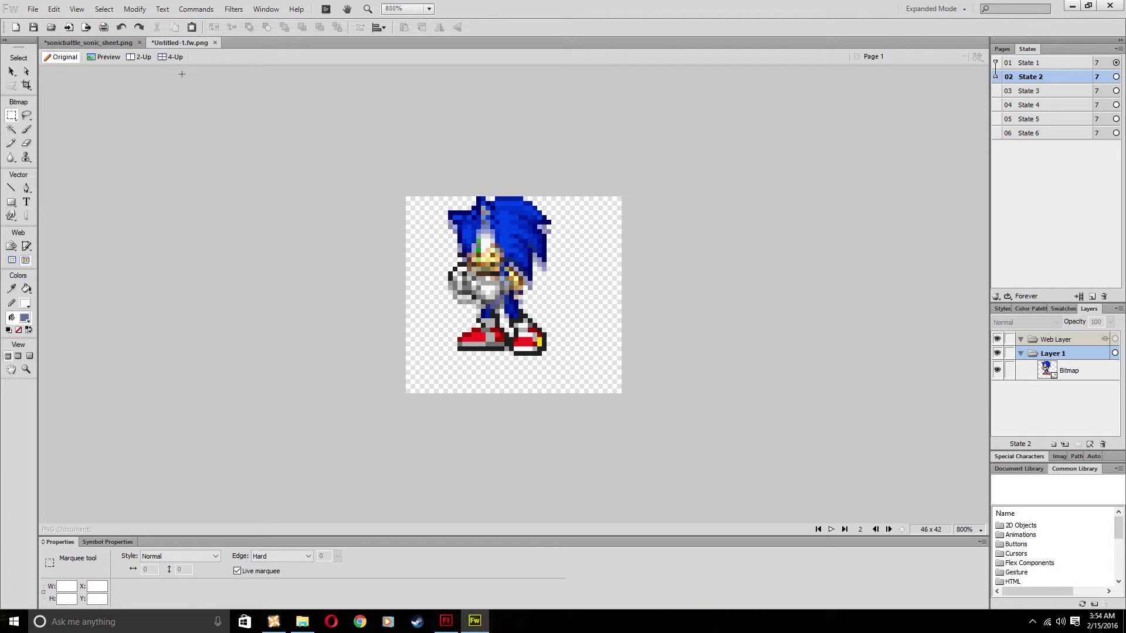
- Fit the canvas to the sprite at 26 x 35, then play the animation and stop on State 5
left_click(135, 9)
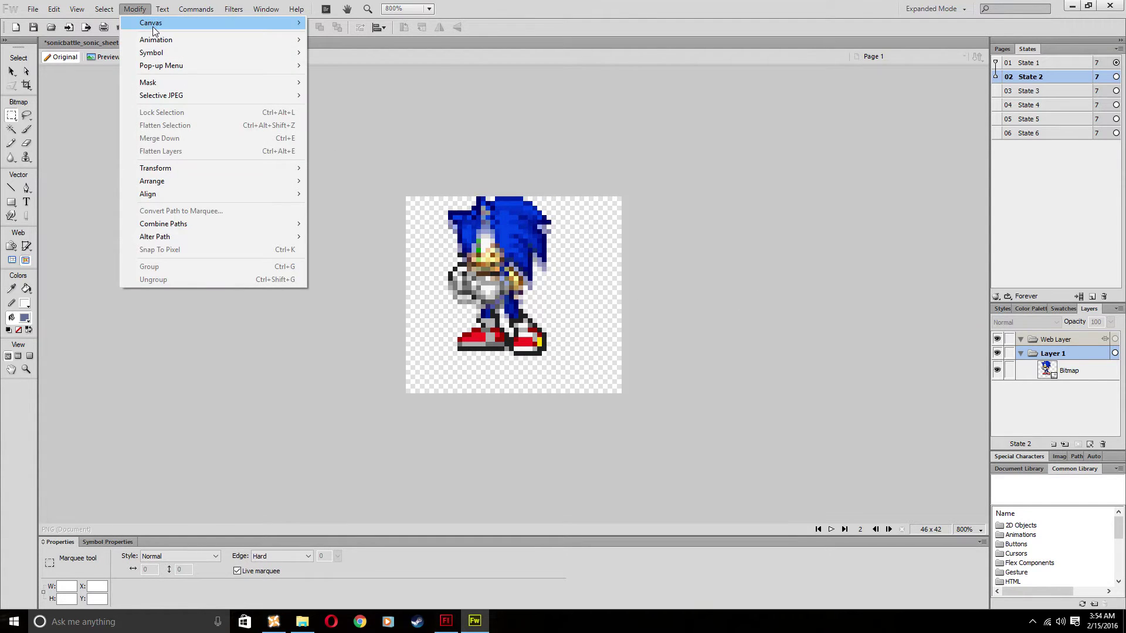
mouse_move(155, 30)
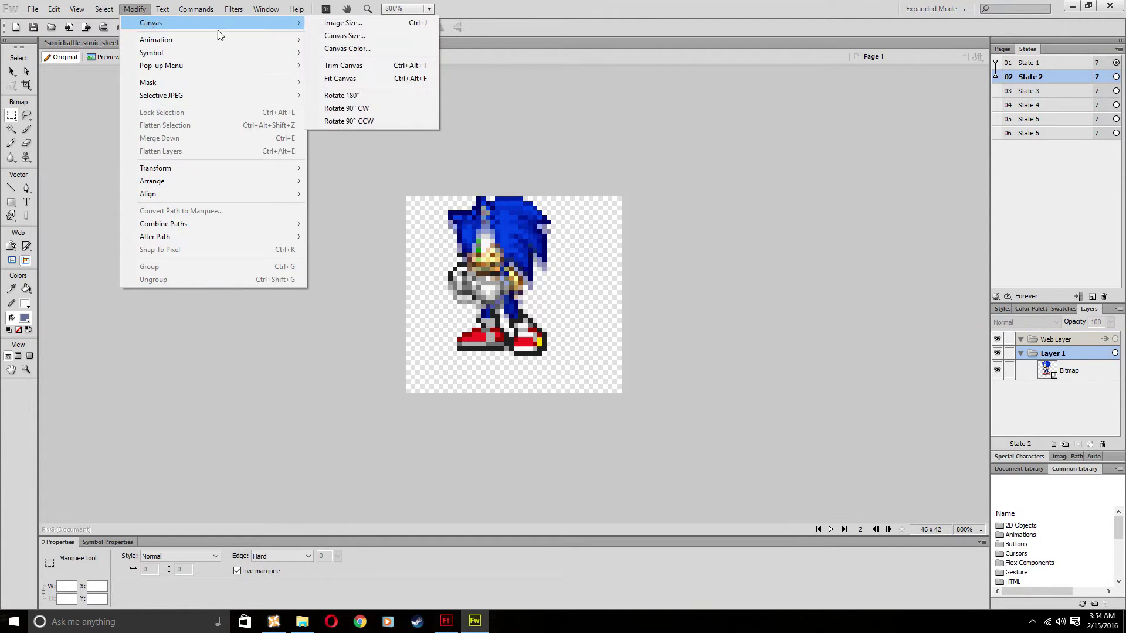
left_click(353, 78)
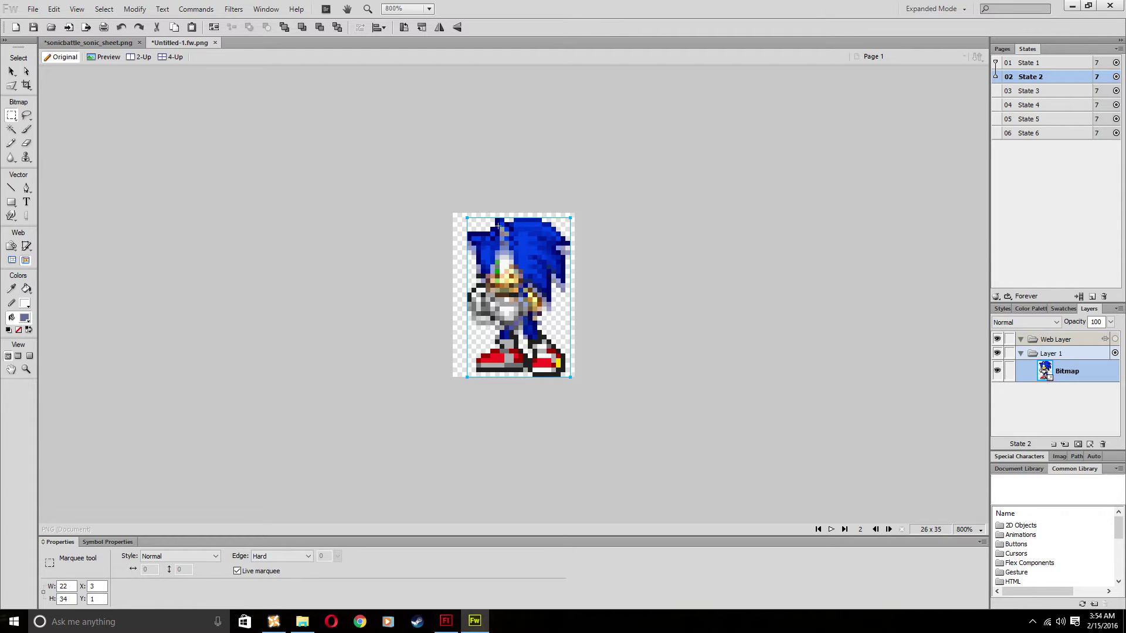
left_click(830, 529)
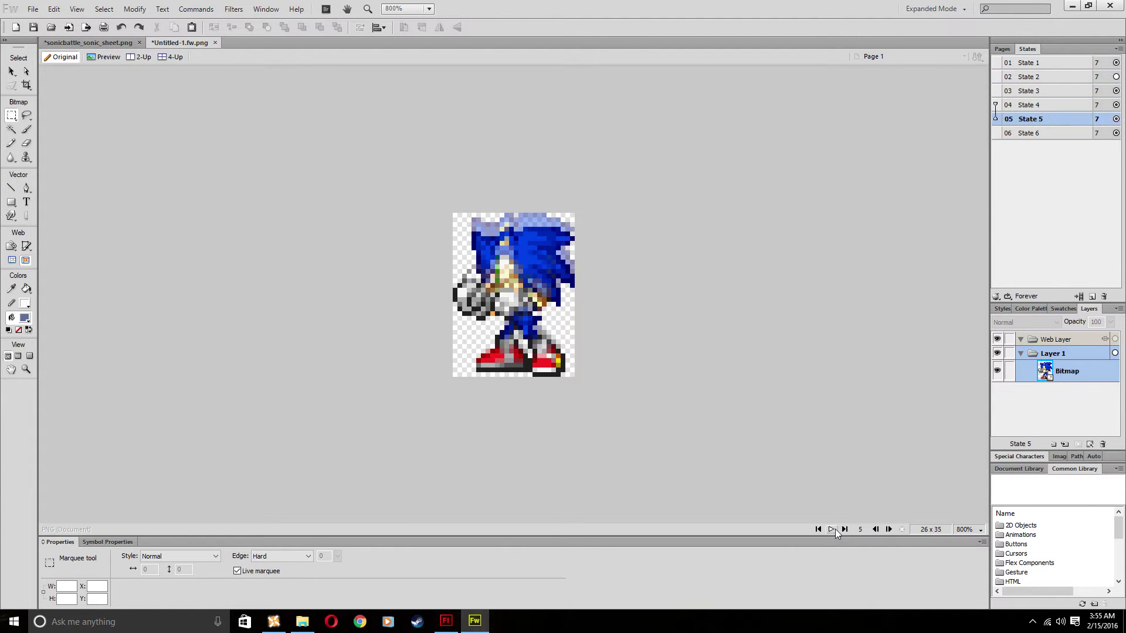
left_click(832, 529)
- In File > Image Preview, set the format to Animated GIF with Alpha Transparency
left_click(33, 9)
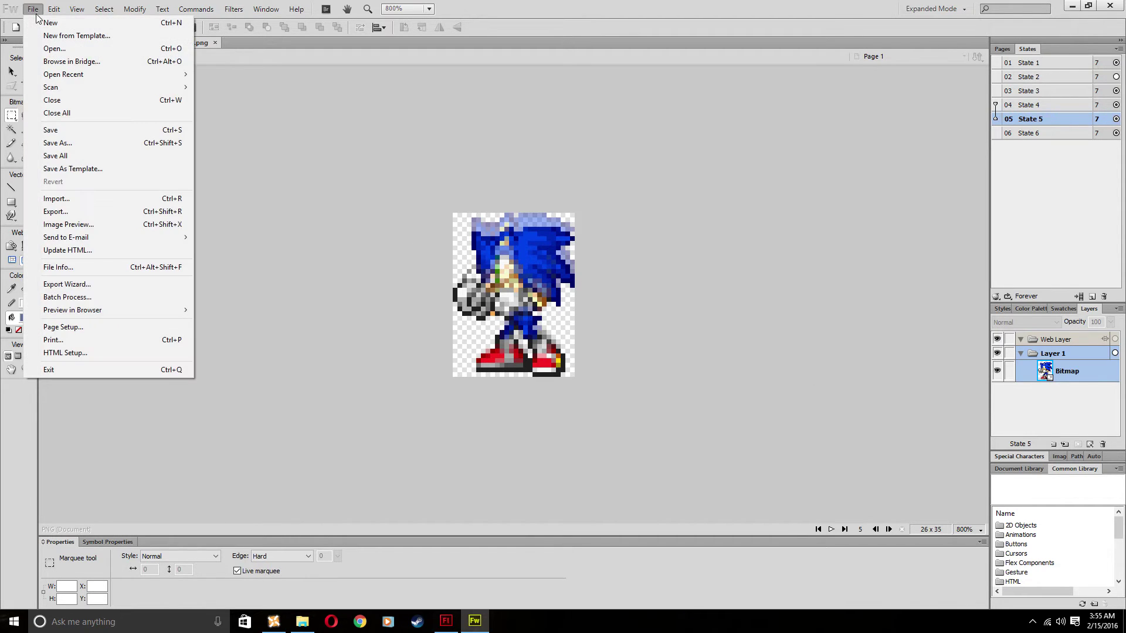
left_click(107, 223)
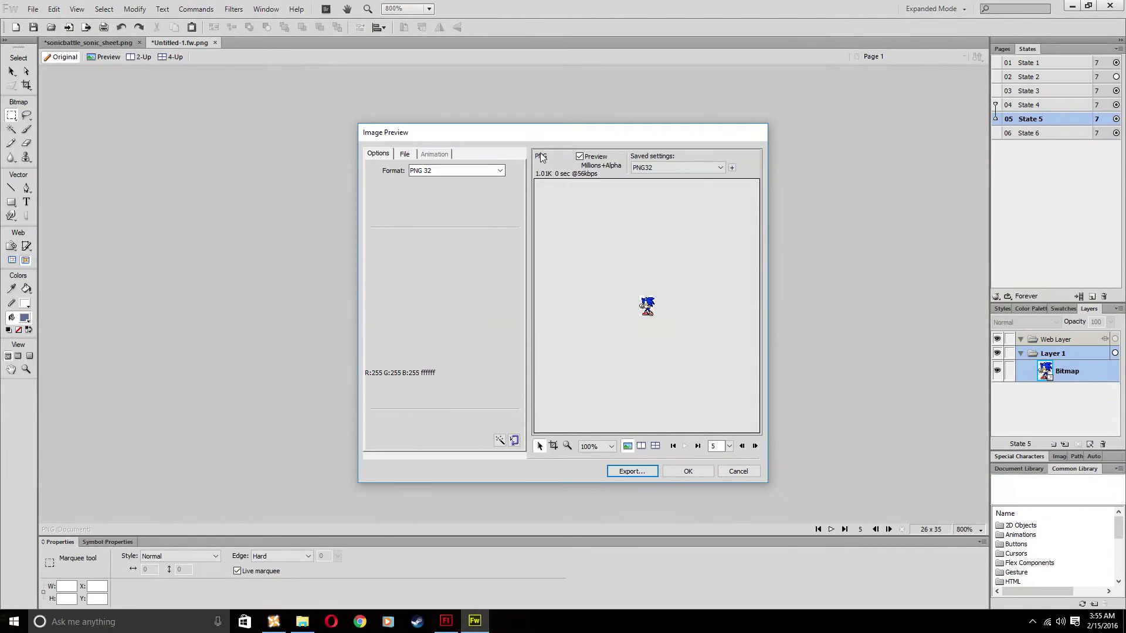
left_click_drag(549, 134, 589, 122)
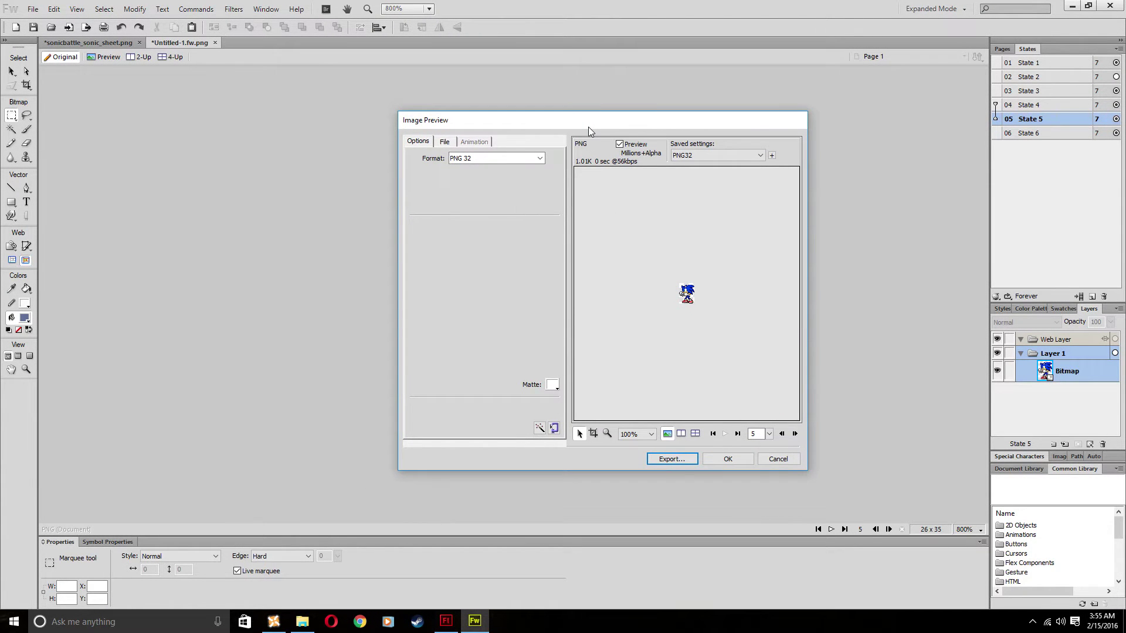
left_click(500, 158)
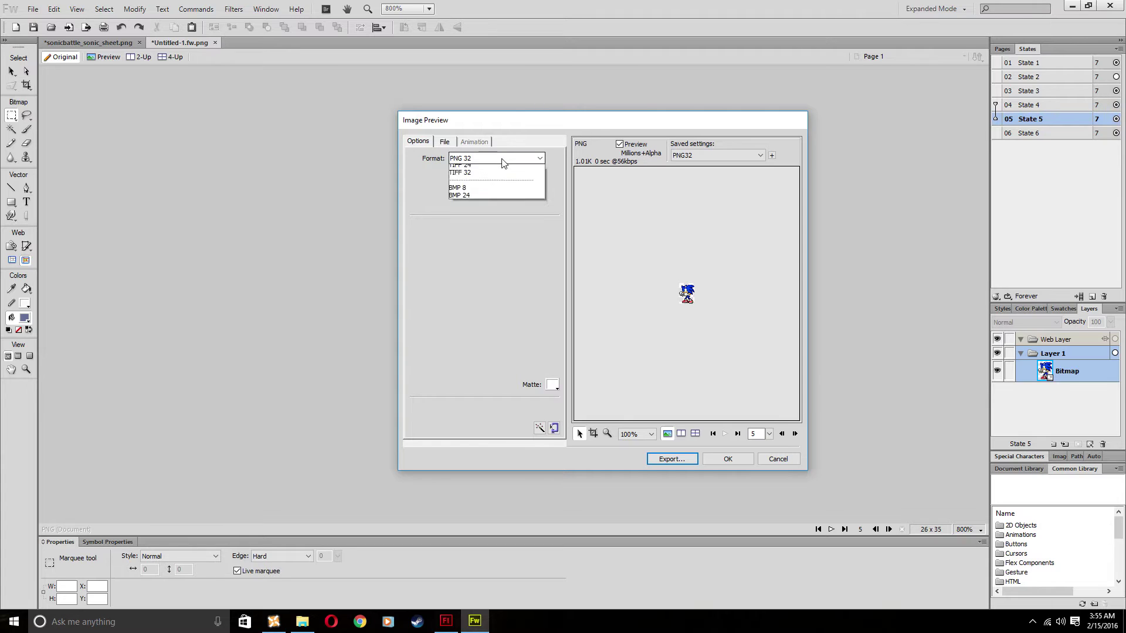
left_click(483, 156)
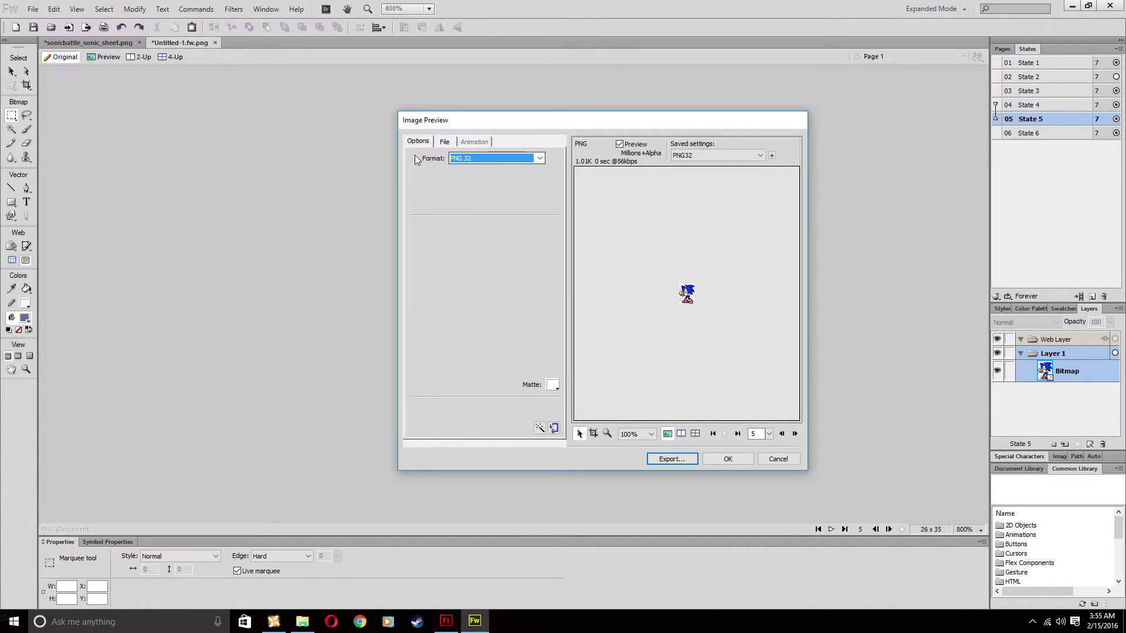
left_click(483, 157)
left_click(504, 177)
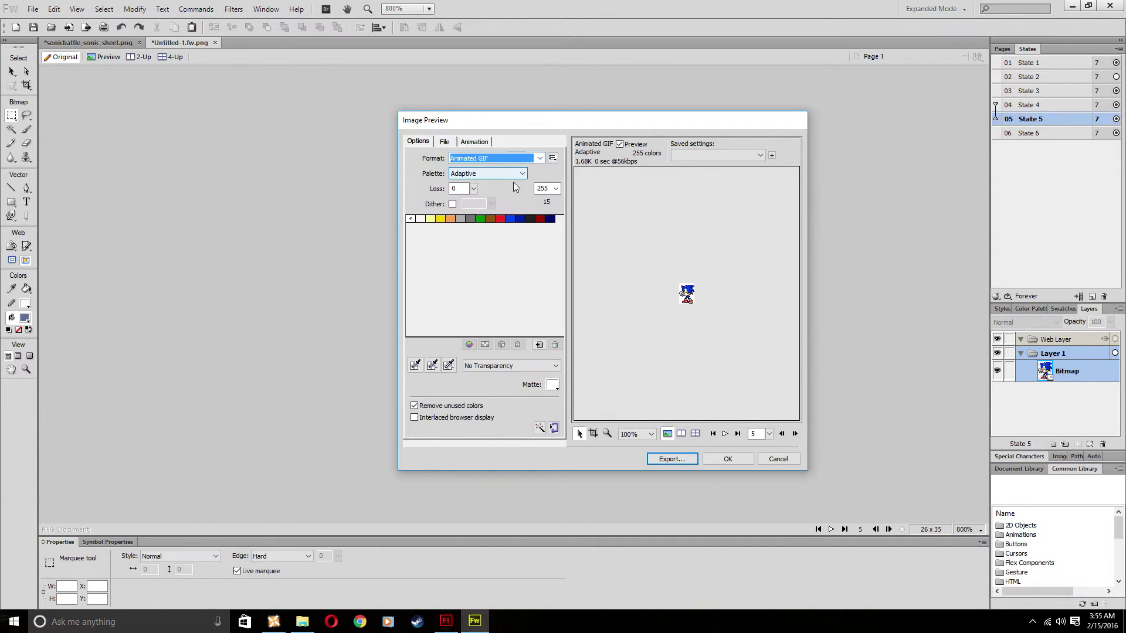
left_click(515, 367)
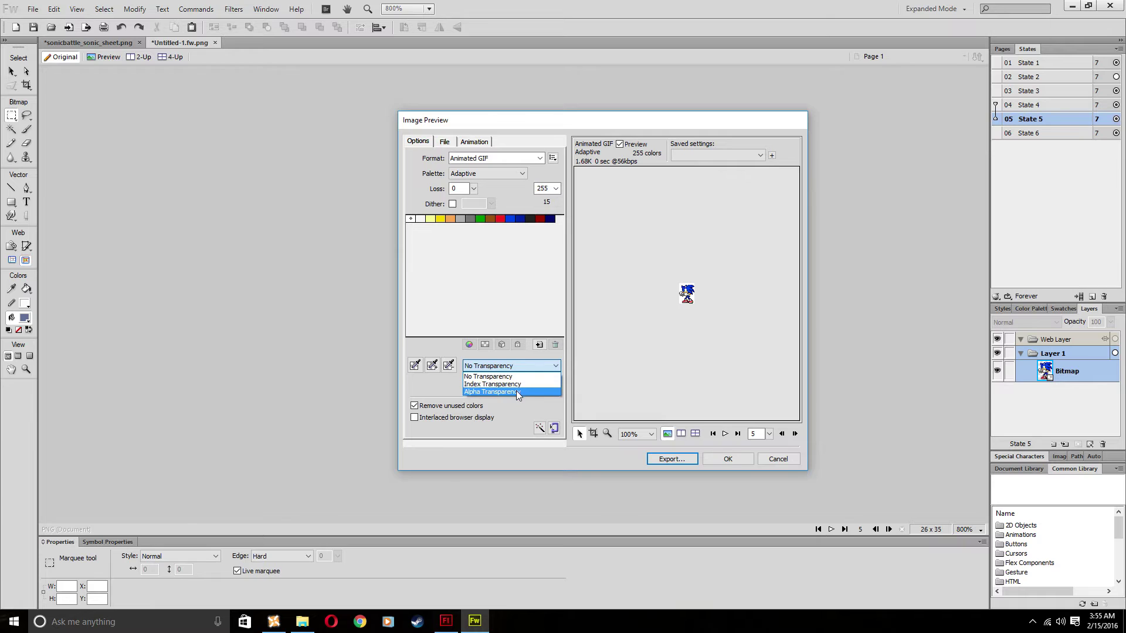
left_click(516, 392)
left_click(682, 296)
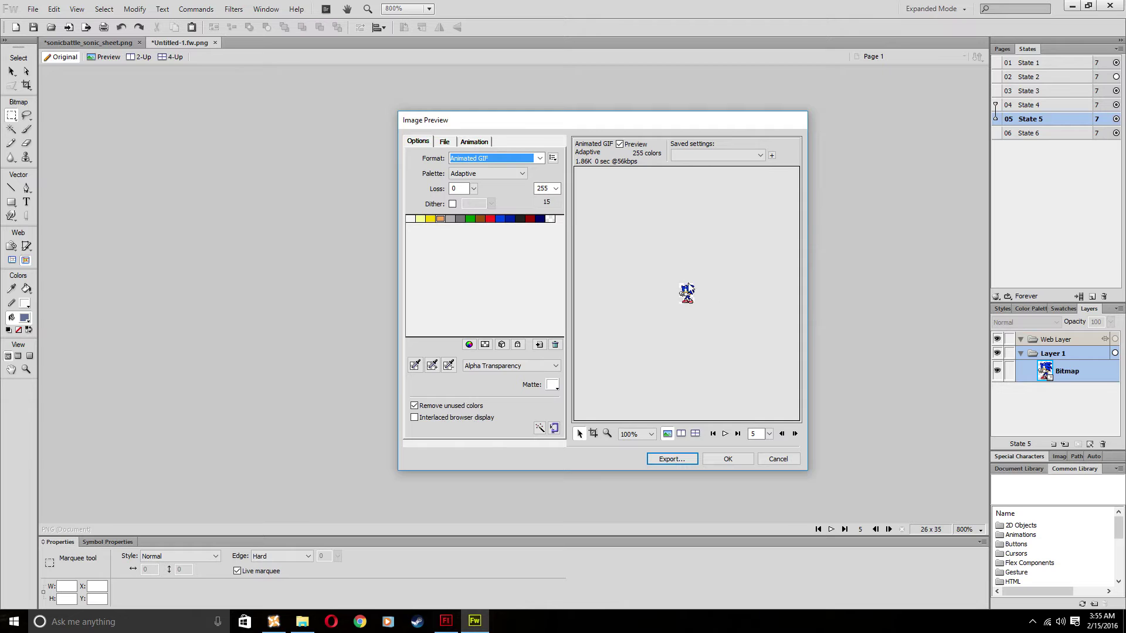
- Zoom the preview to 400% and play, then stop, the sprite animation
left_click(648, 434)
left_click(639, 509)
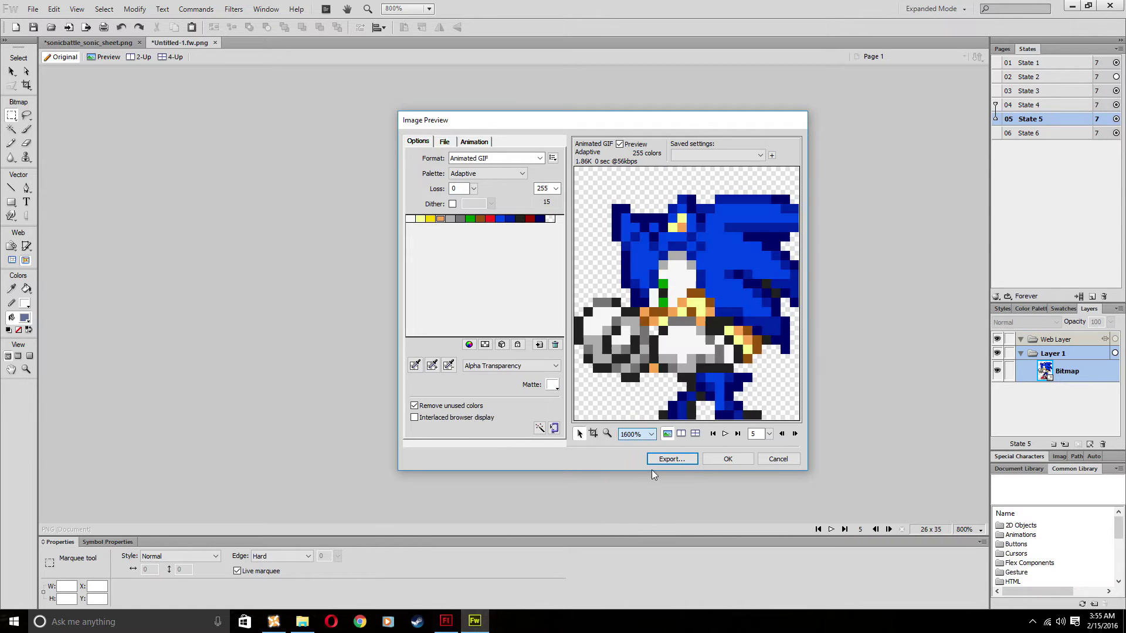
left_click(639, 435)
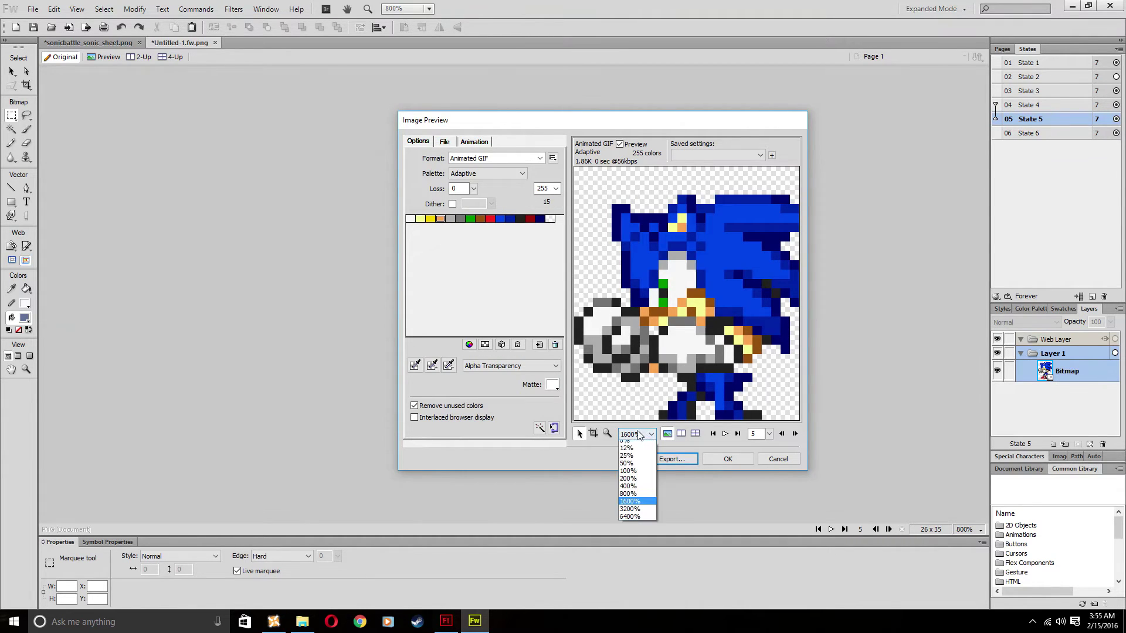
left_click(638, 493)
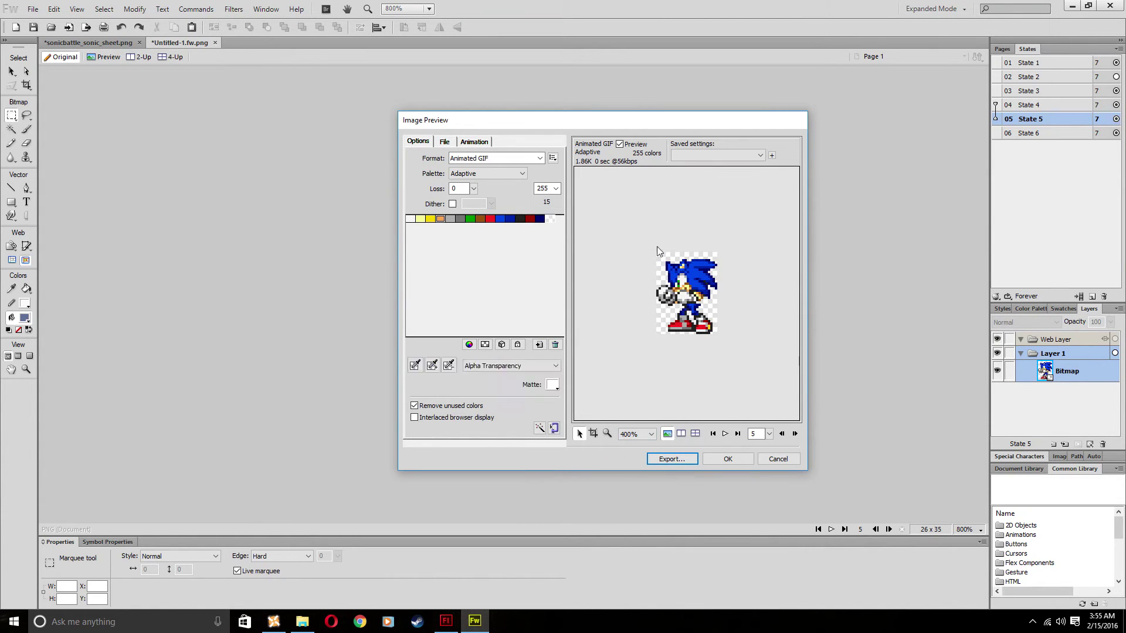
left_click(725, 433)
left_click(725, 434)
- Start the export into the Resource GIFs > Sonic folder and name the file 'Sonic-stance'
left_click(687, 461)
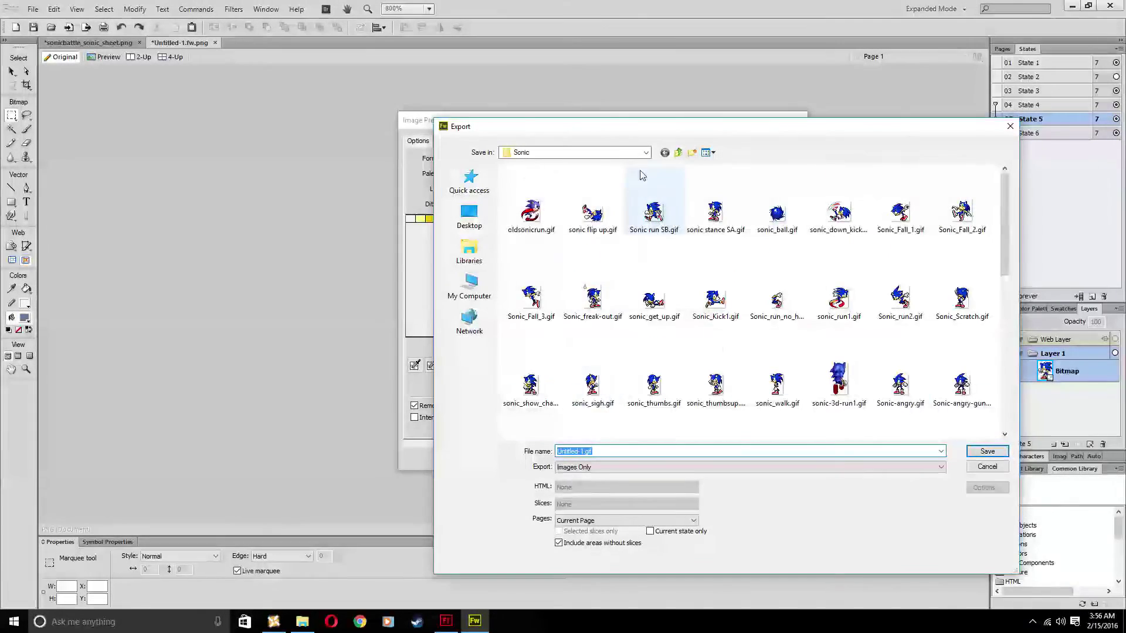
scroll(804, 293, "down", 1)
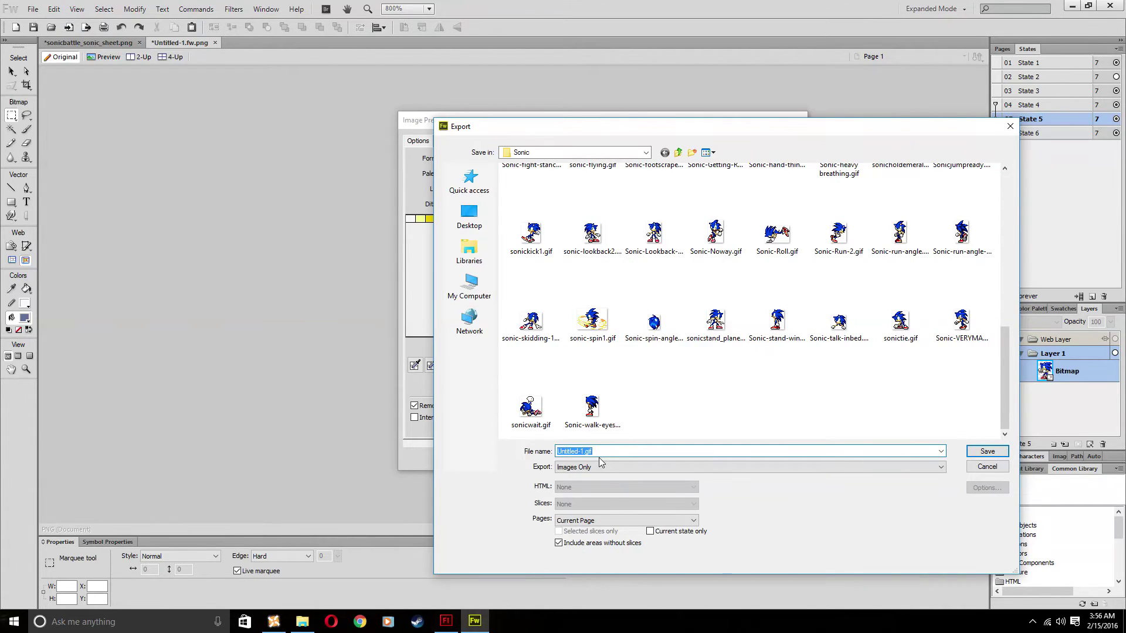
scroll(706, 269, "up", 5)
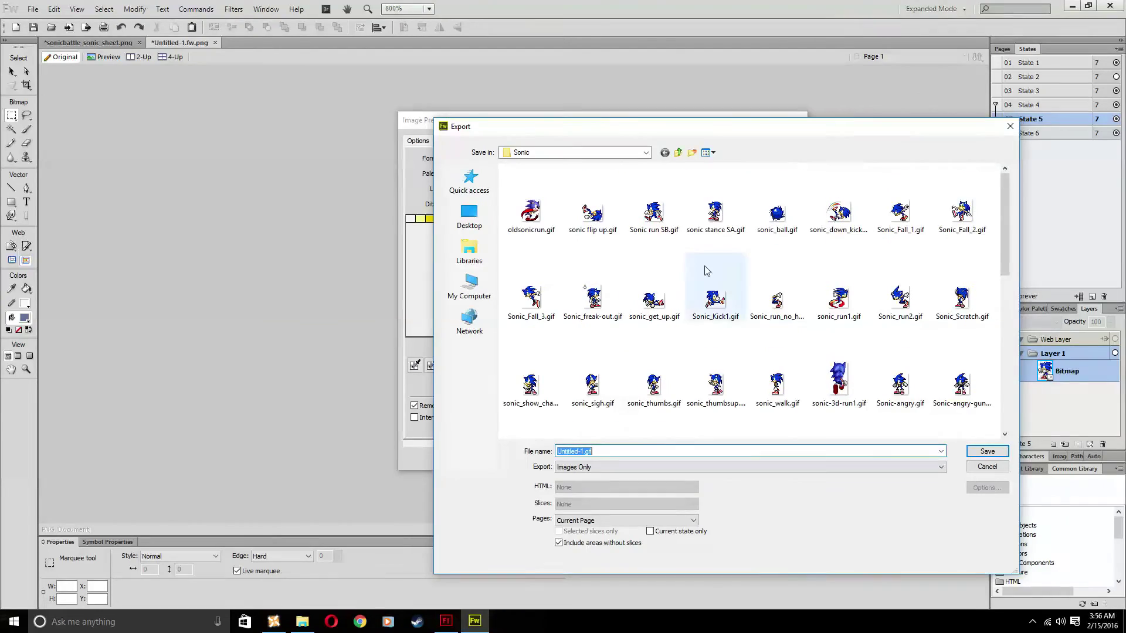
scroll(662, 306, "down", 5)
scroll(661, 306, "up", 5)
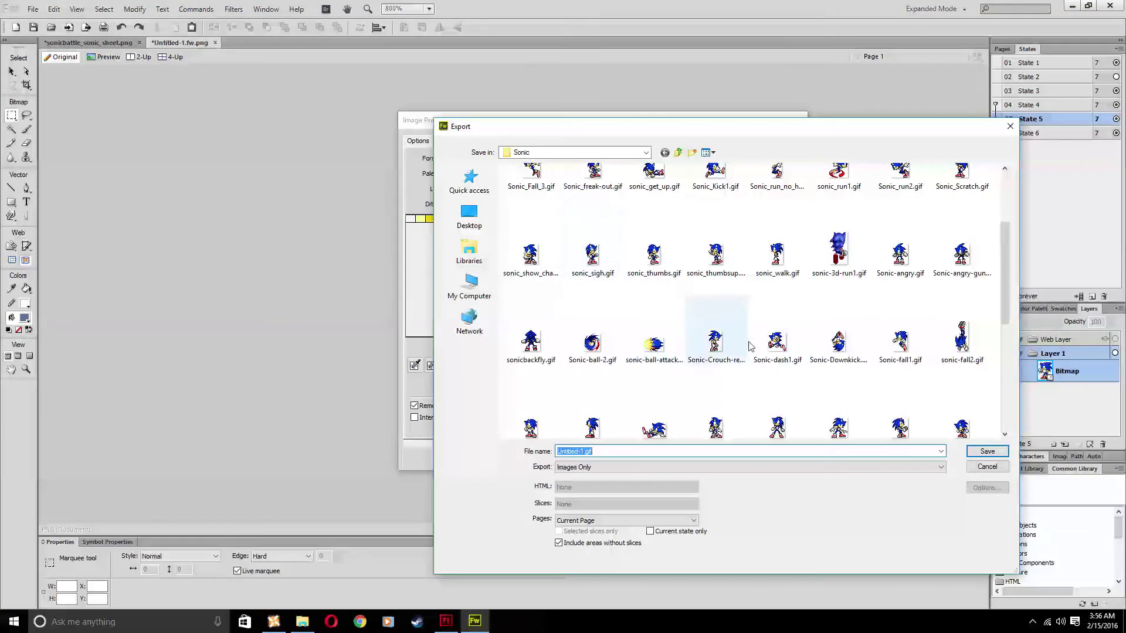
scroll(767, 363, "down", 5)
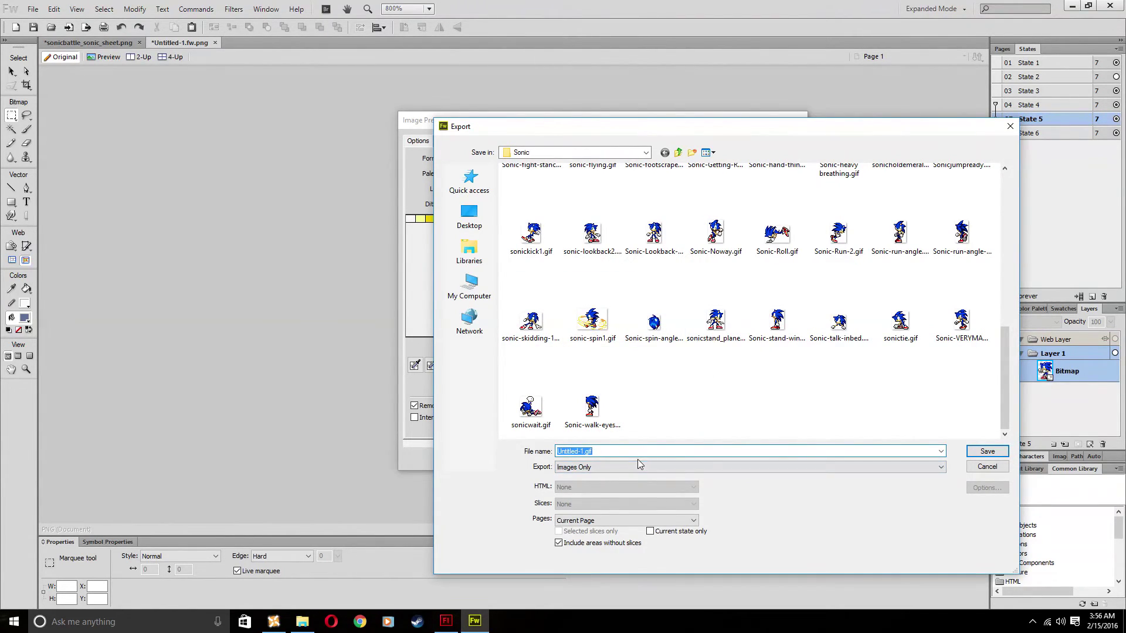
left_click(678, 152)
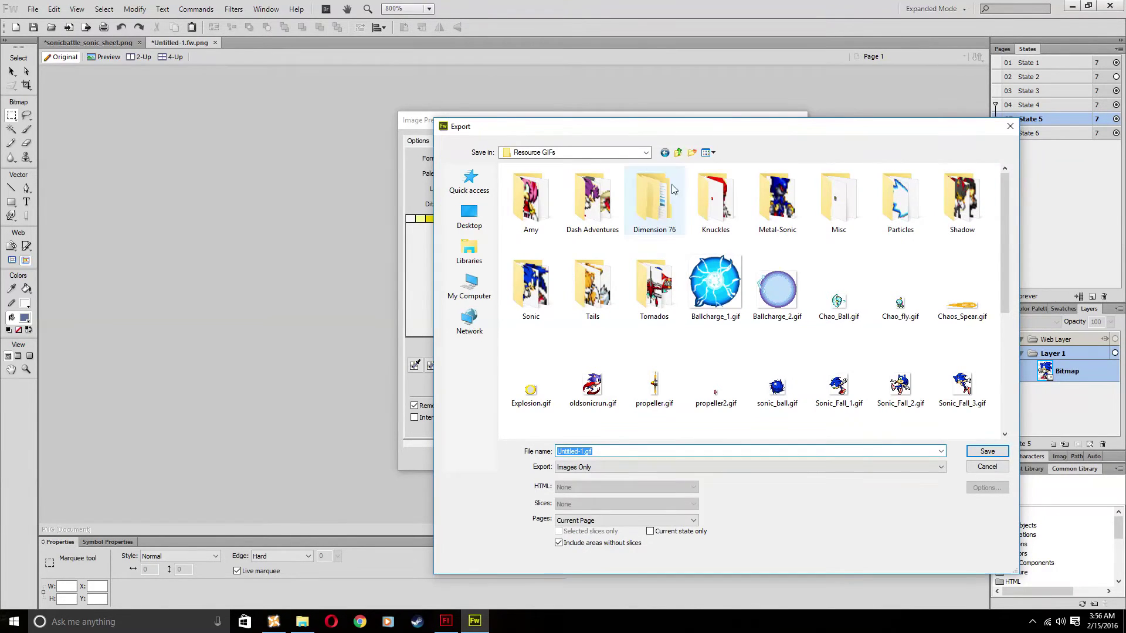
double_click(537, 303)
scroll(536, 304, "down", 10)
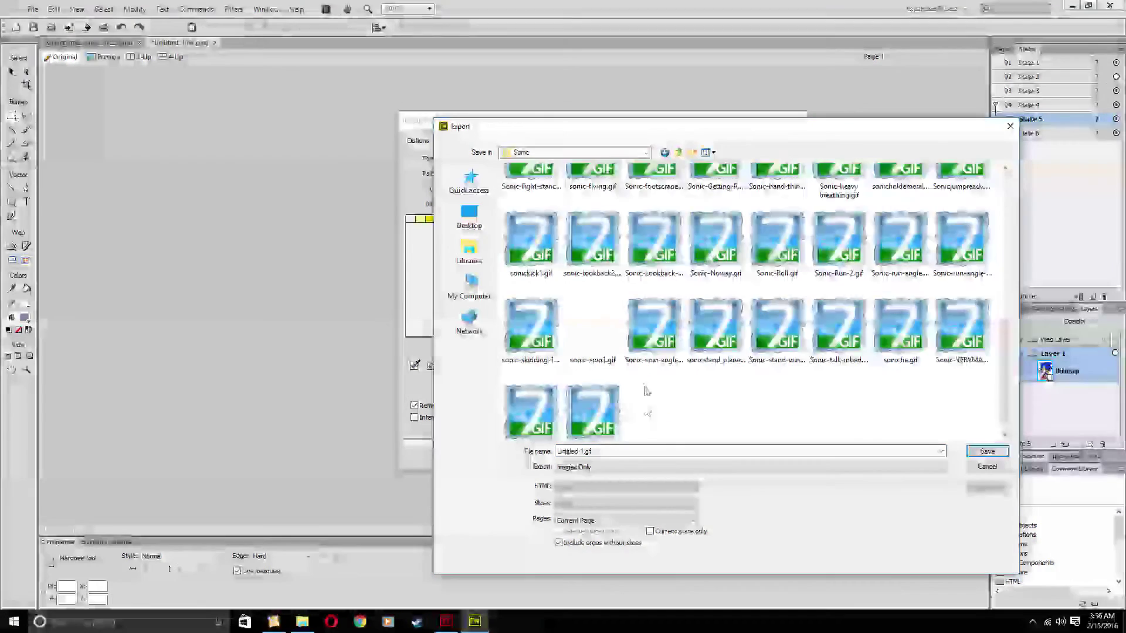
double_click(601, 451)
type("S")
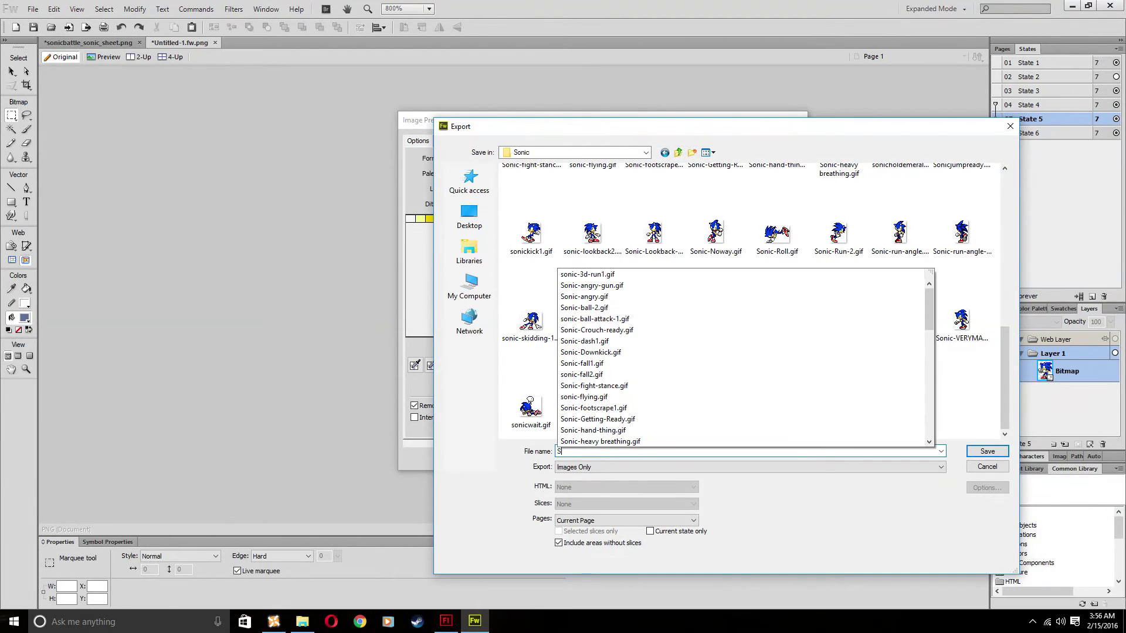
type("onic-stance-")
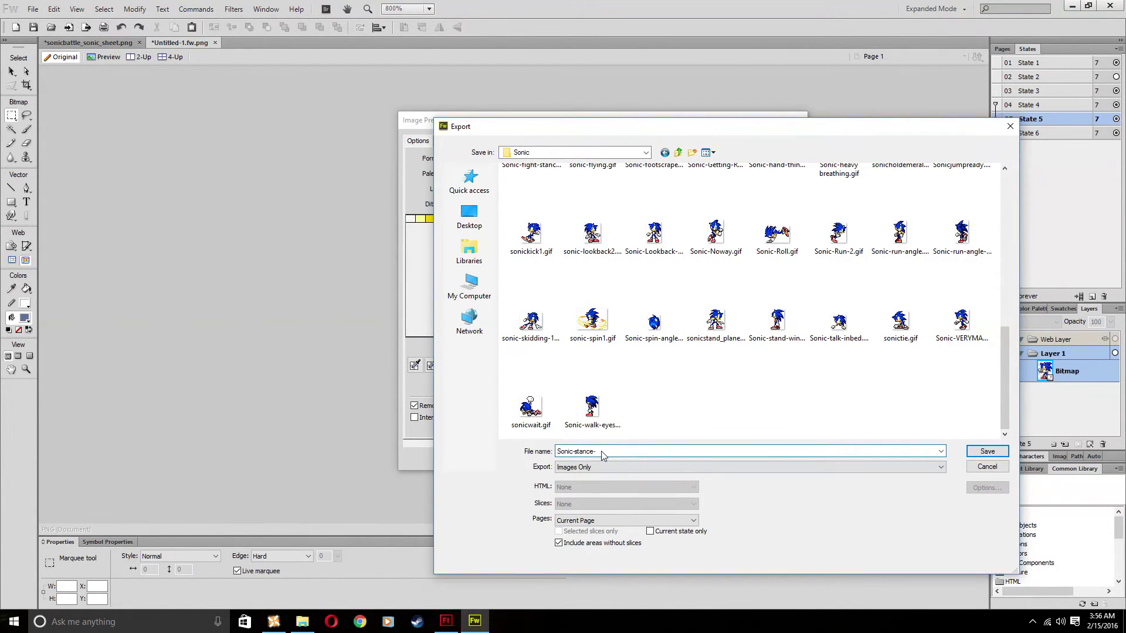
- Cancel the Export dialog and close Image Preview without exporting
left_click(983, 466)
left_click(983, 467)
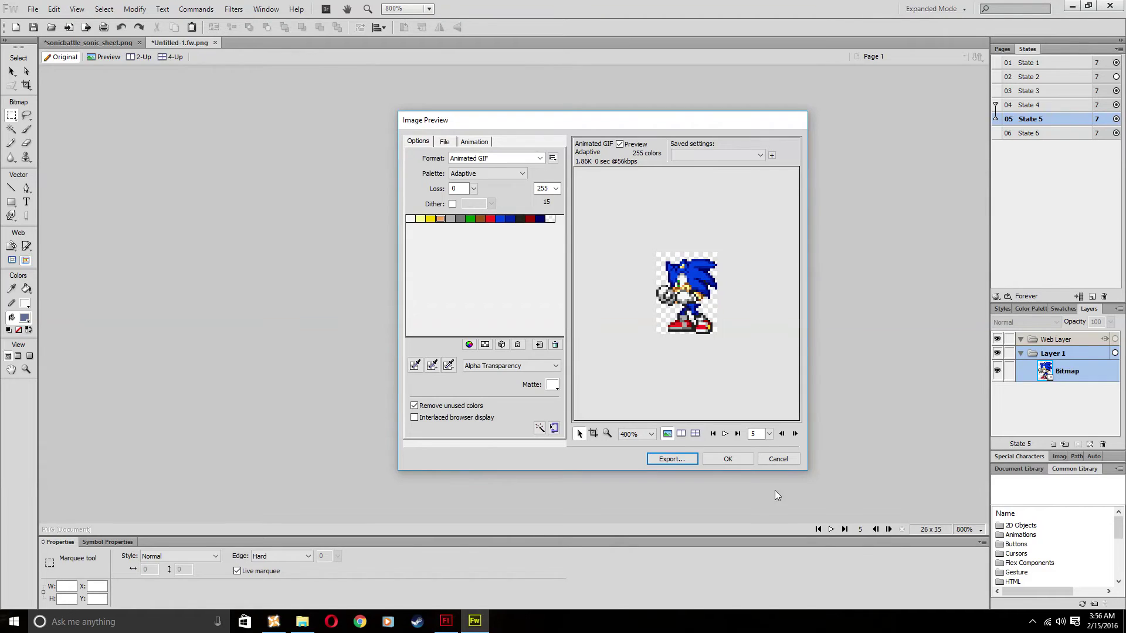
left_click(775, 463)
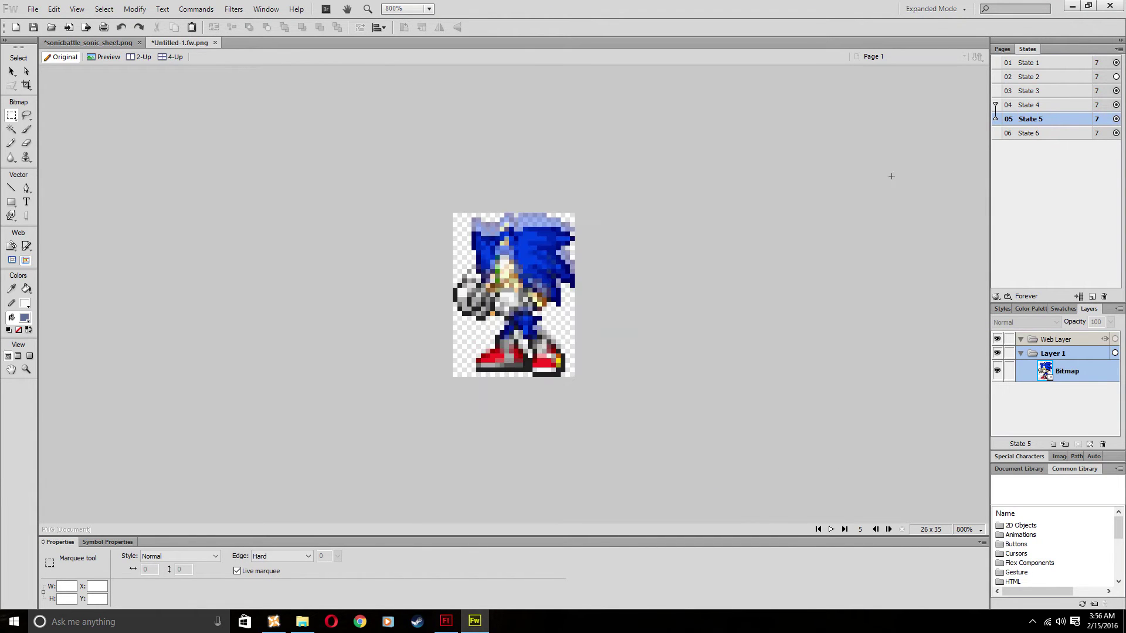
- Switch to Flash and import Sonic-fight-stance.gif from Resource GIFs > Sonic into the library
left_click(1071, 7)
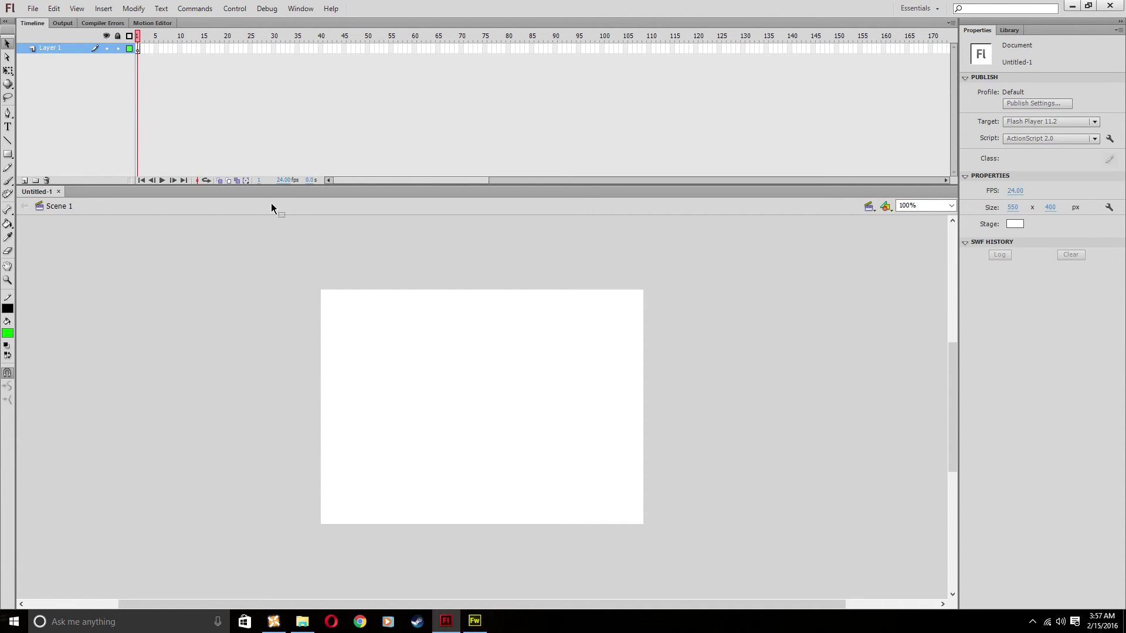
left_click(33, 8)
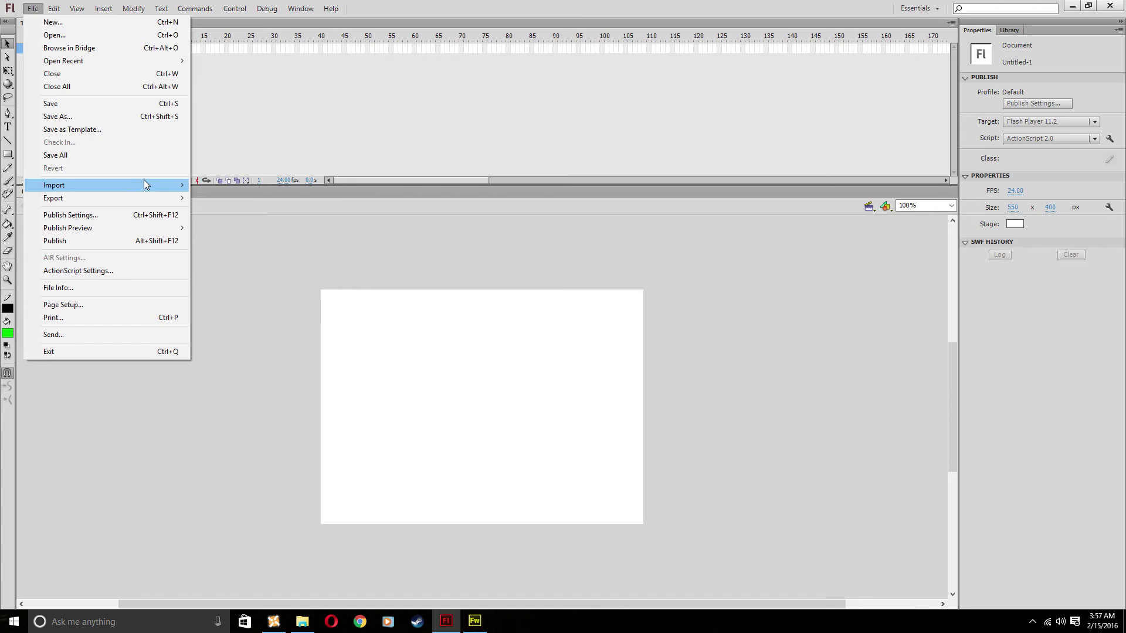
mouse_move(170, 187)
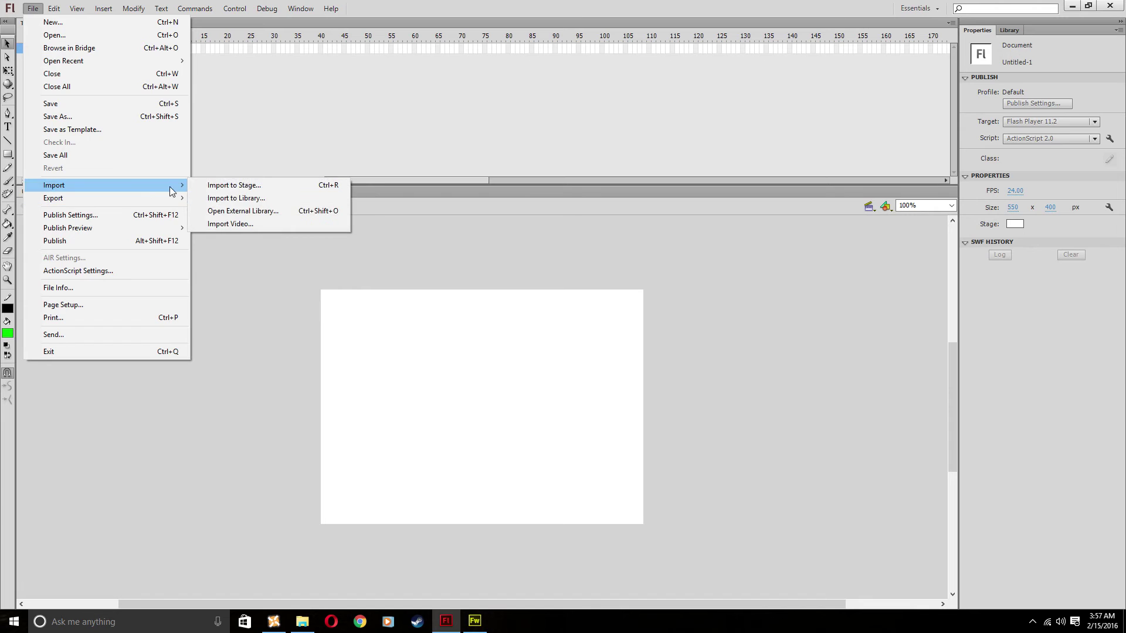
left_click(237, 199)
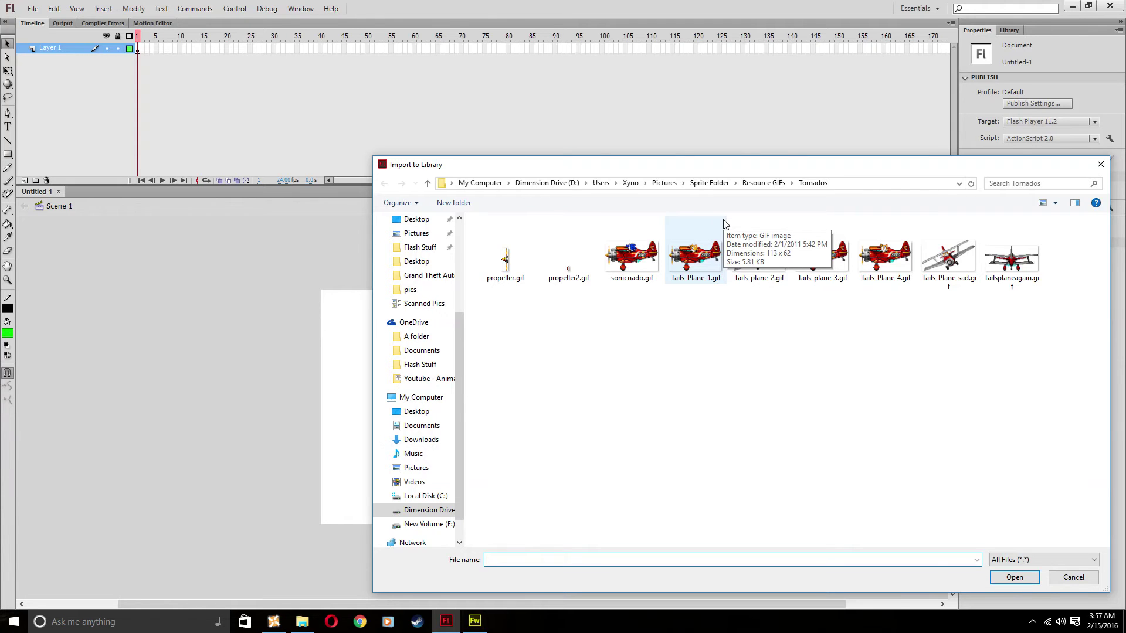
left_click(763, 183)
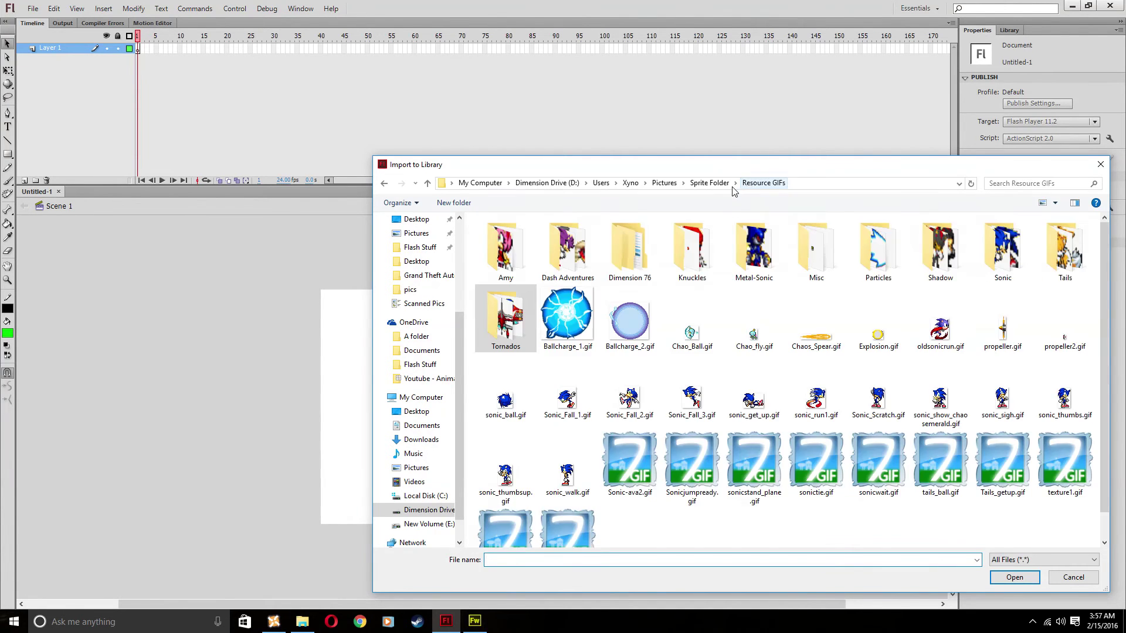
double_click(1000, 249)
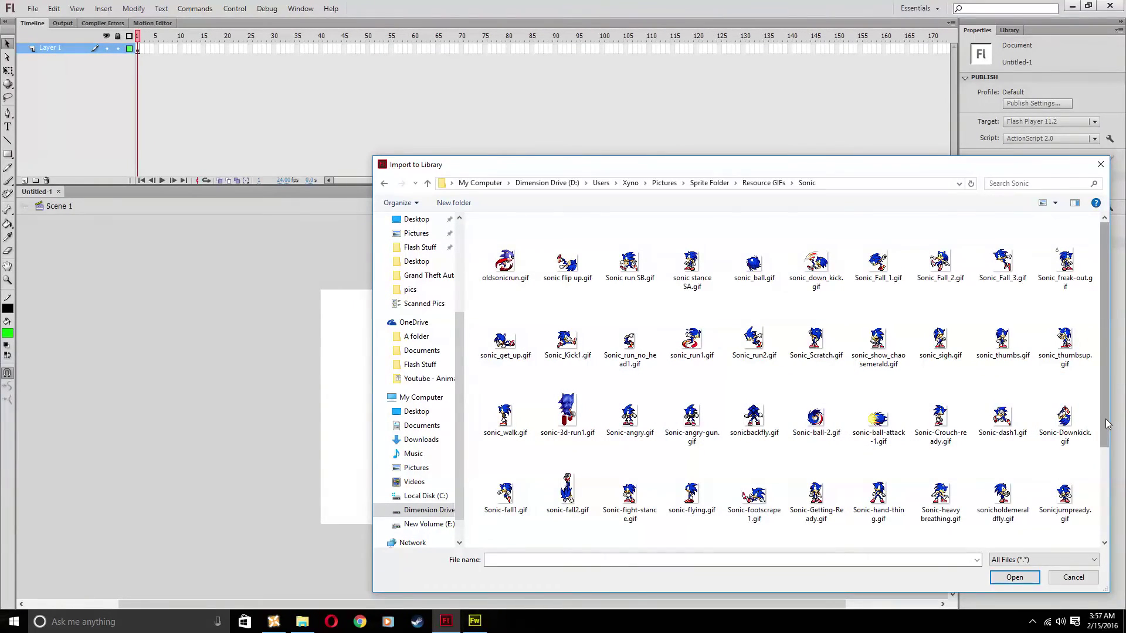
left_click_drag(1104, 425, 1104, 476)
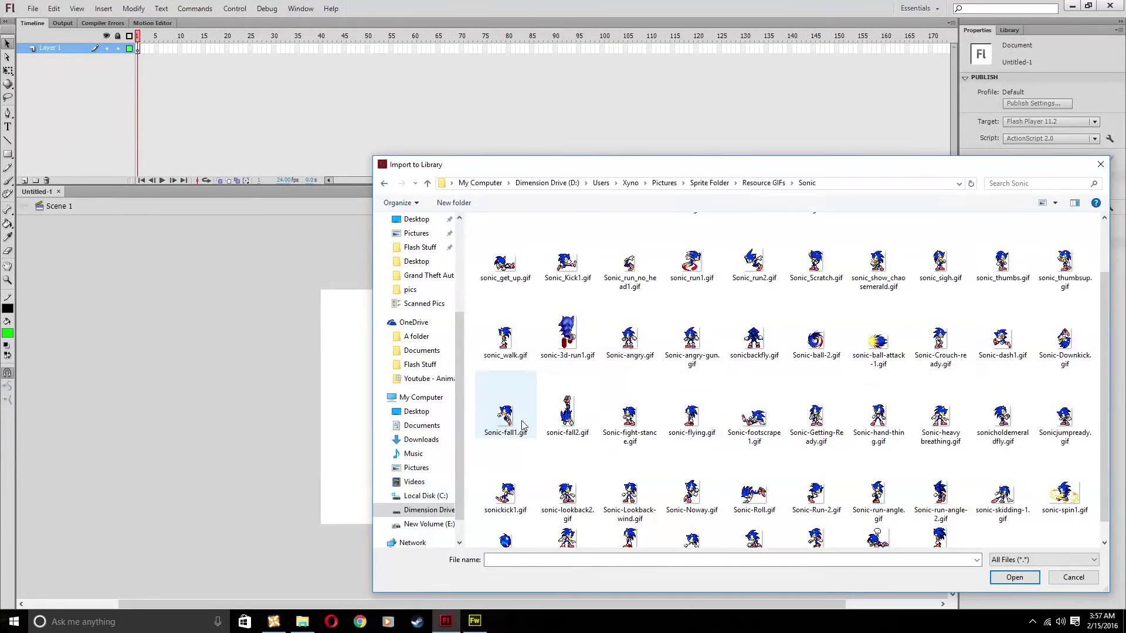
scroll(495, 446, "down", 1)
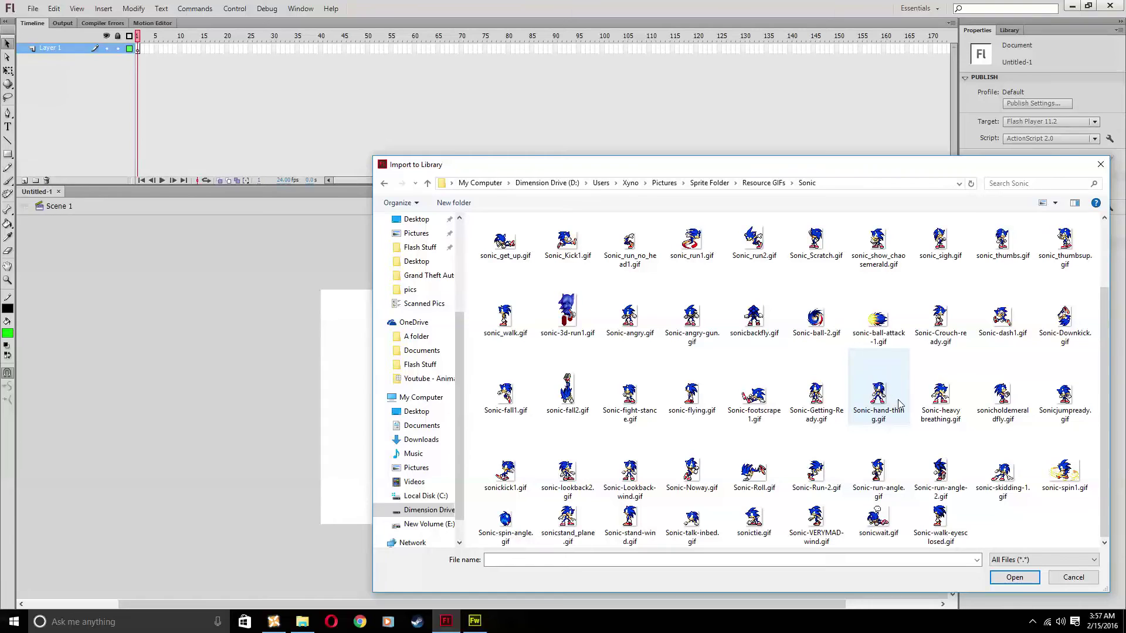
left_click(644, 399)
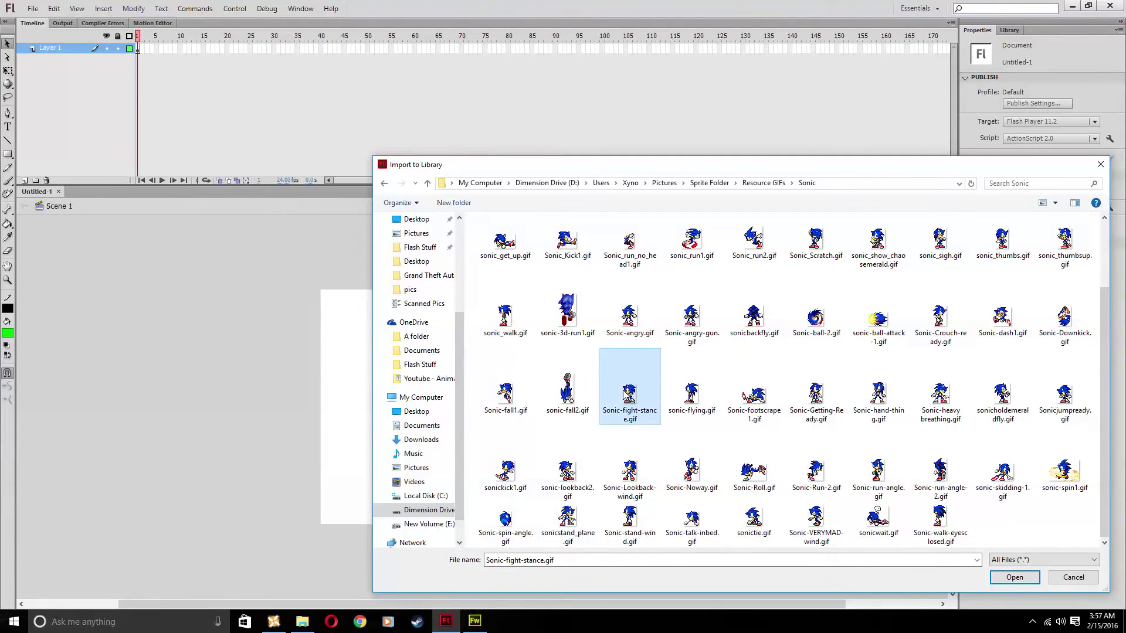
left_click(1026, 578)
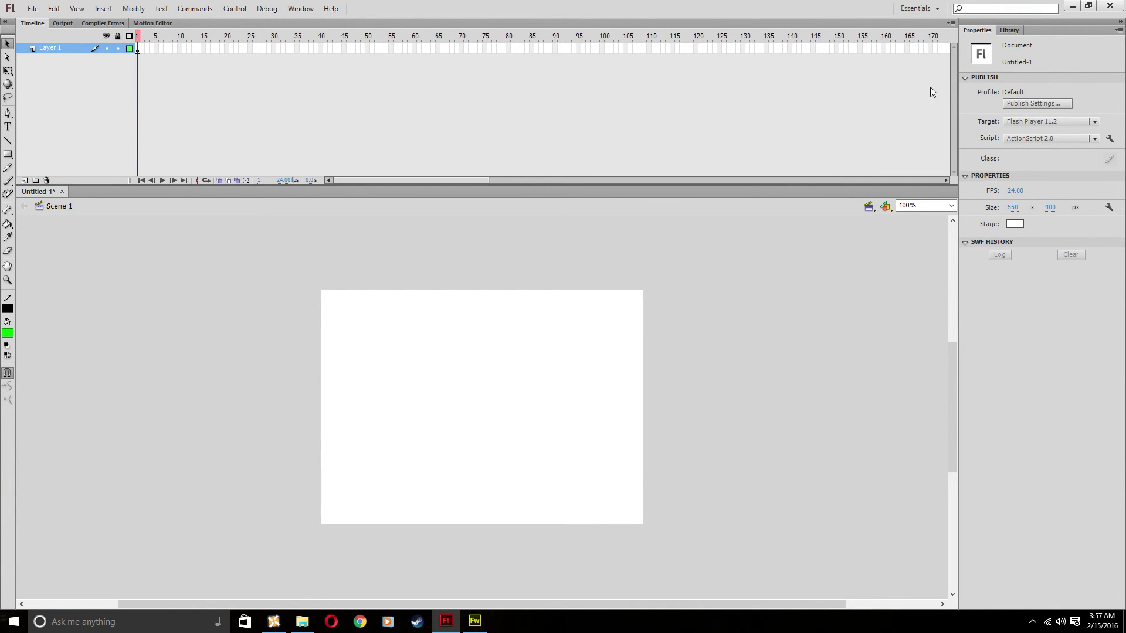
- Open the Library panel and preview the imported bitmap frames and the animated Symbol 1
left_click(1019, 30)
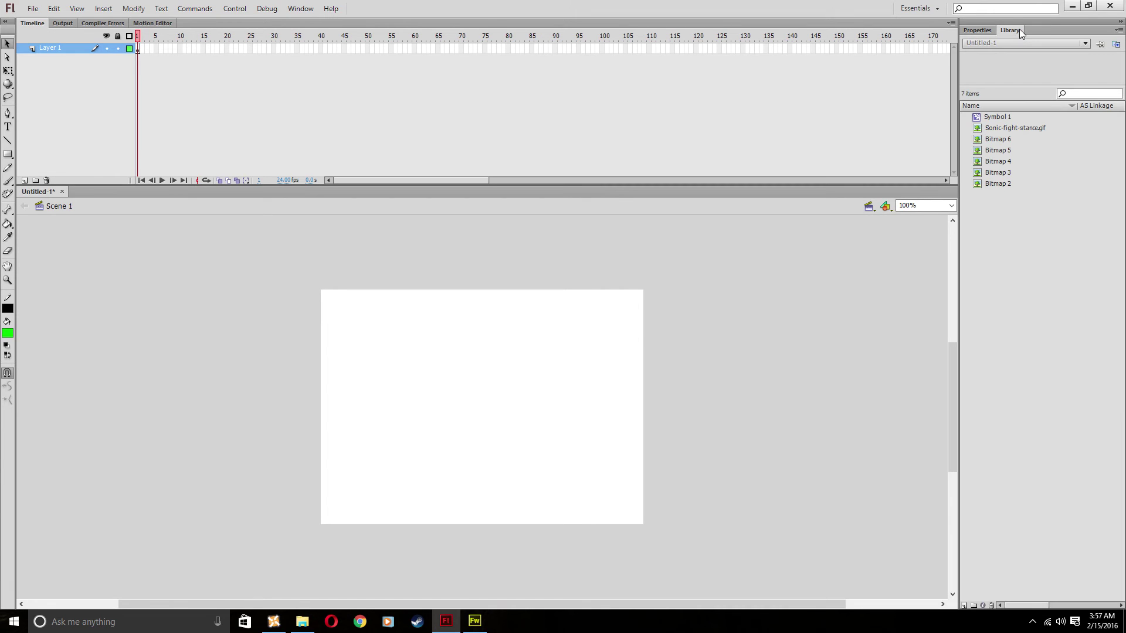
left_click(997, 139)
left_click(998, 158)
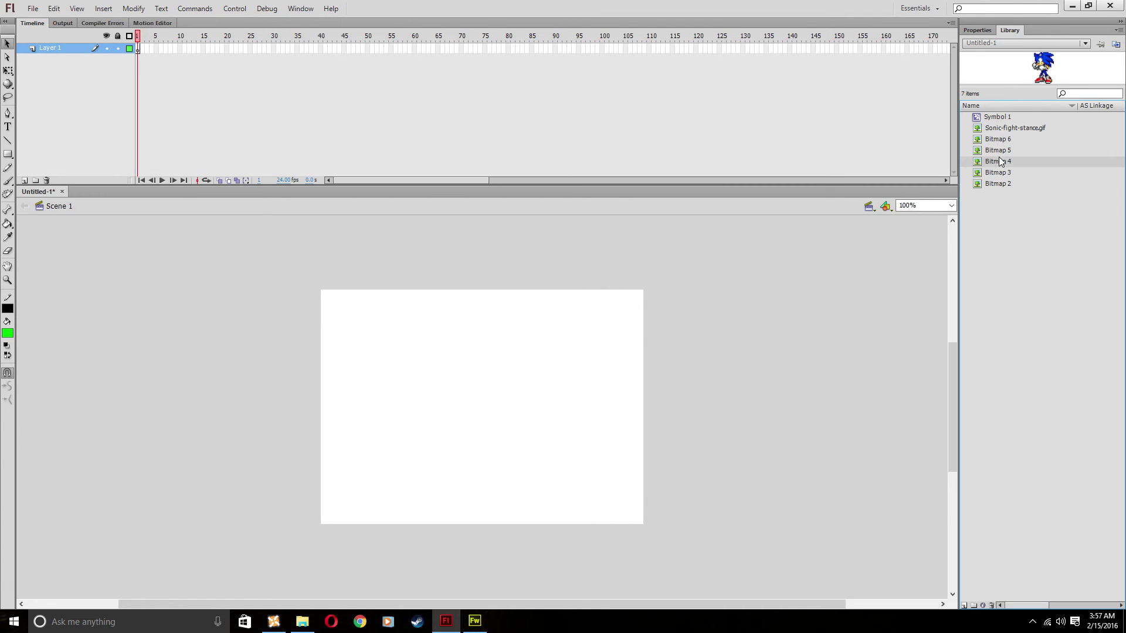
left_click(998, 151)
left_click(1002, 175)
left_click(1003, 183)
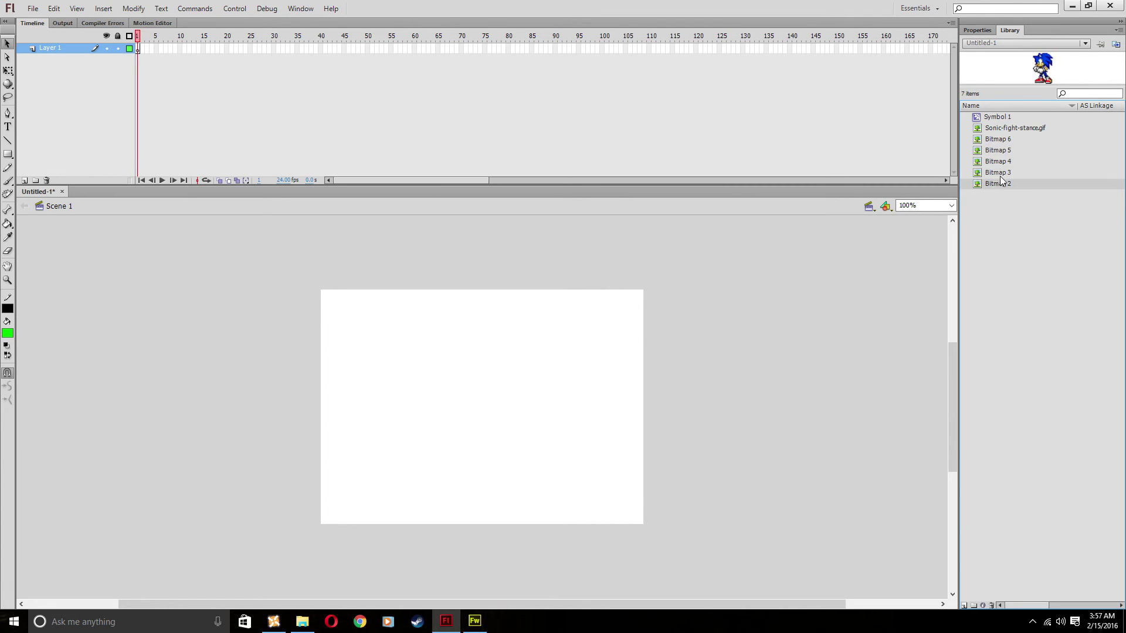
left_click(1007, 129)
left_click(1002, 117)
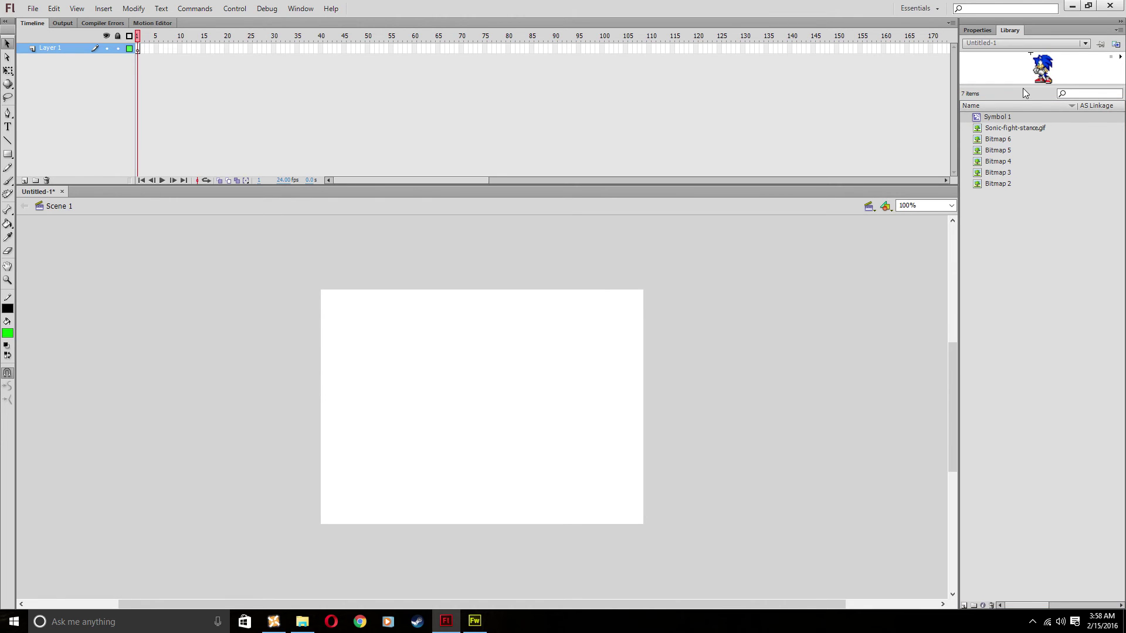
- Rename Symbol 1 to 'Sonic-Fight-stance', filter the library by 'sonic', and drag it onto the stage
right_click(994, 123)
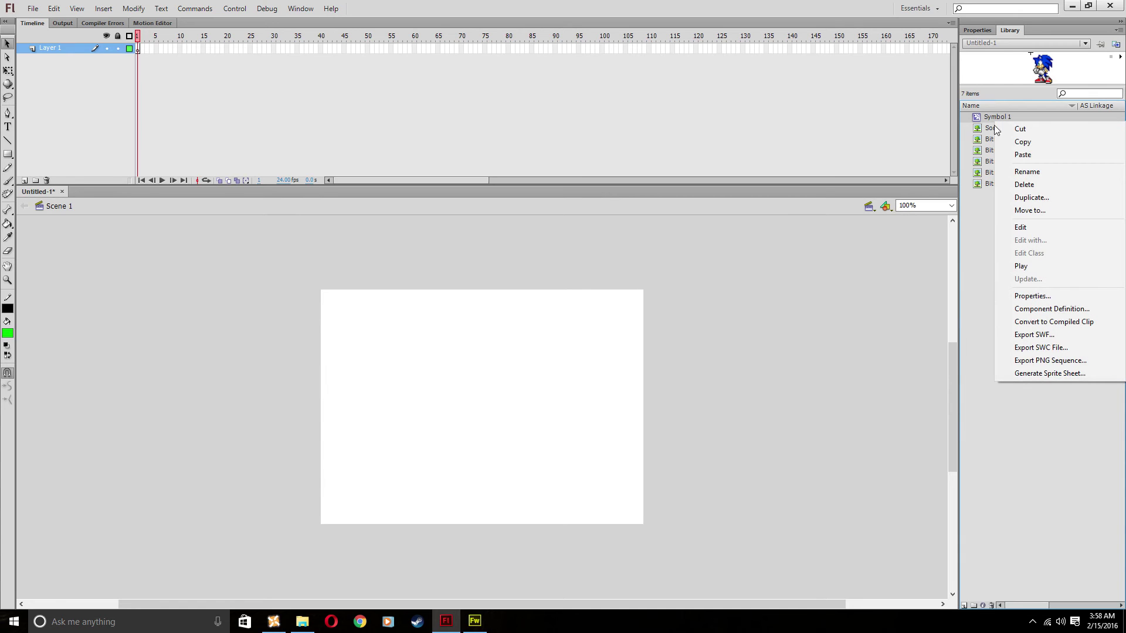
left_click(1006, 171)
type("So")
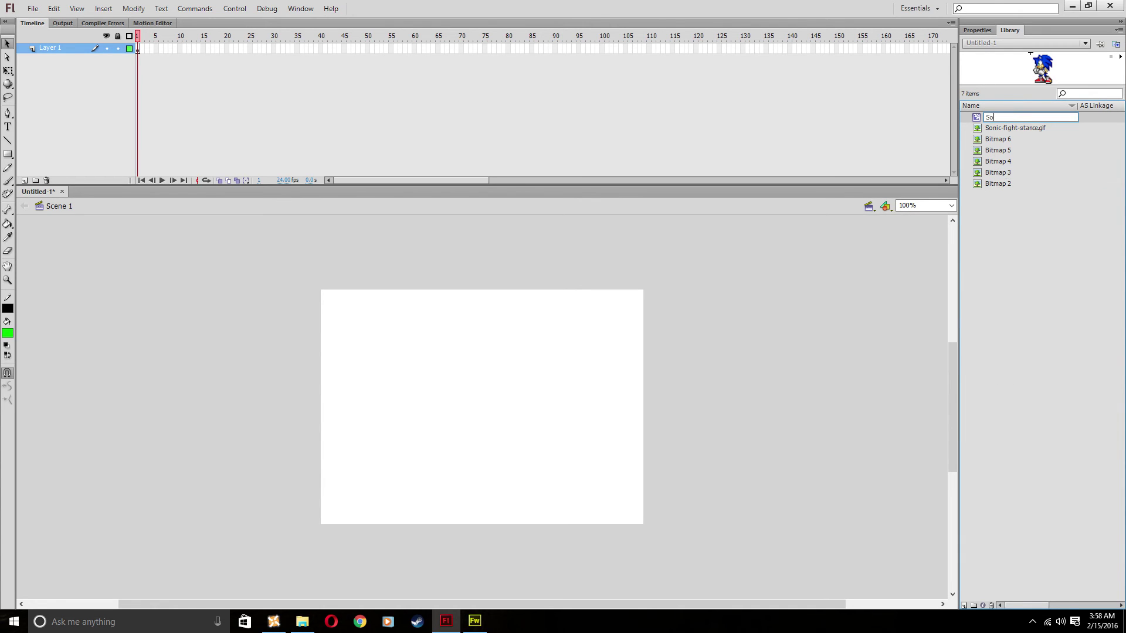
type("nic-Fight-stance")
key("Return")
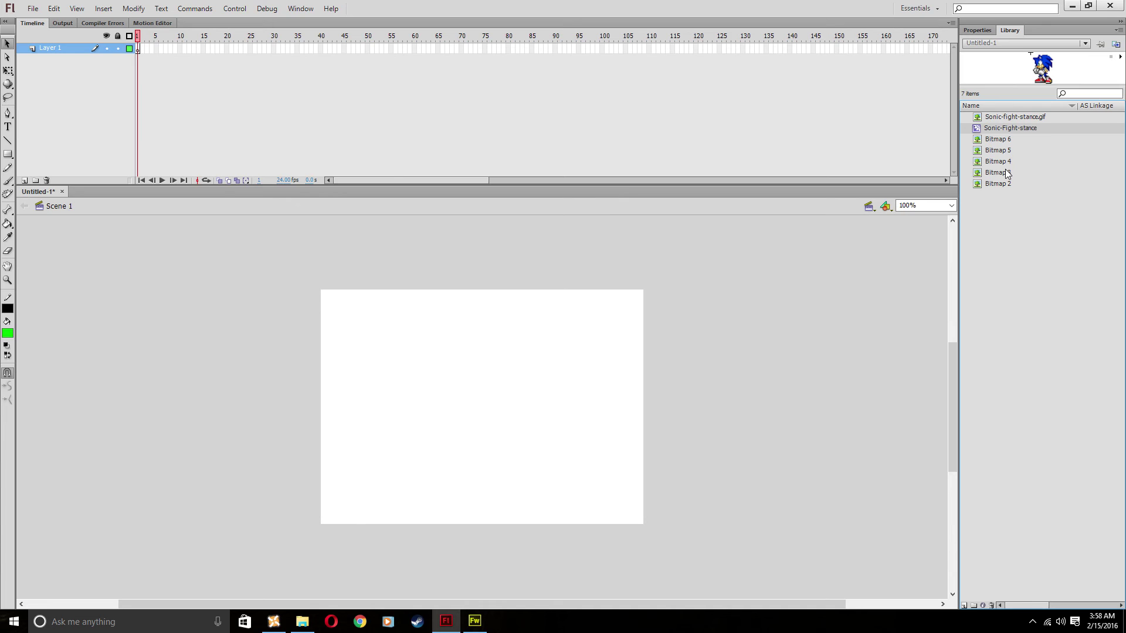
left_click(1077, 94)
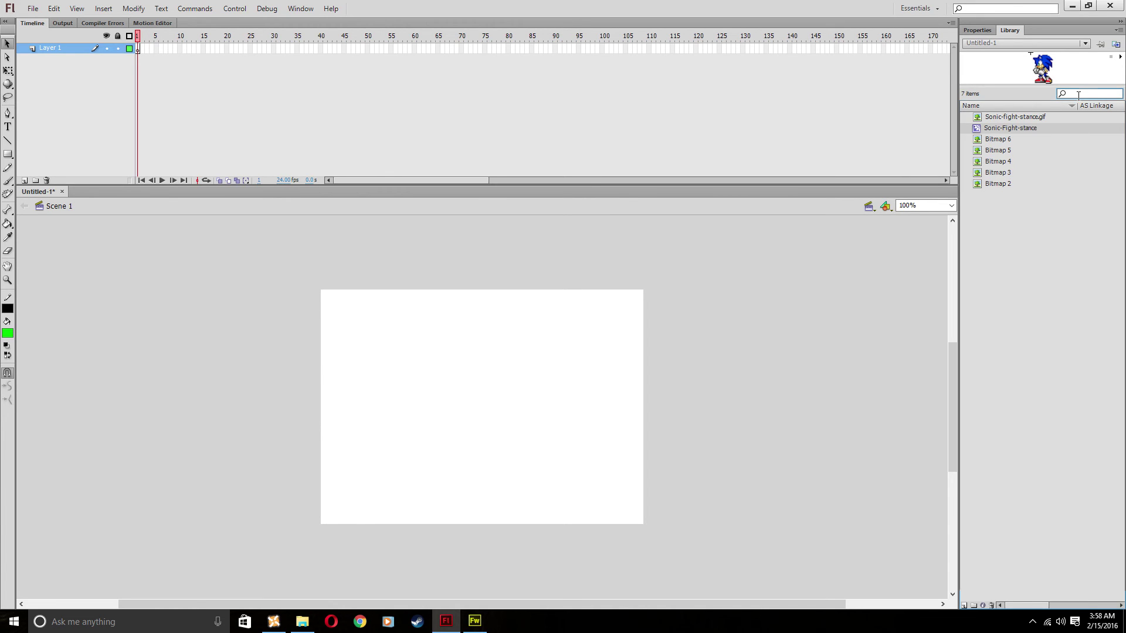
type("sonic")
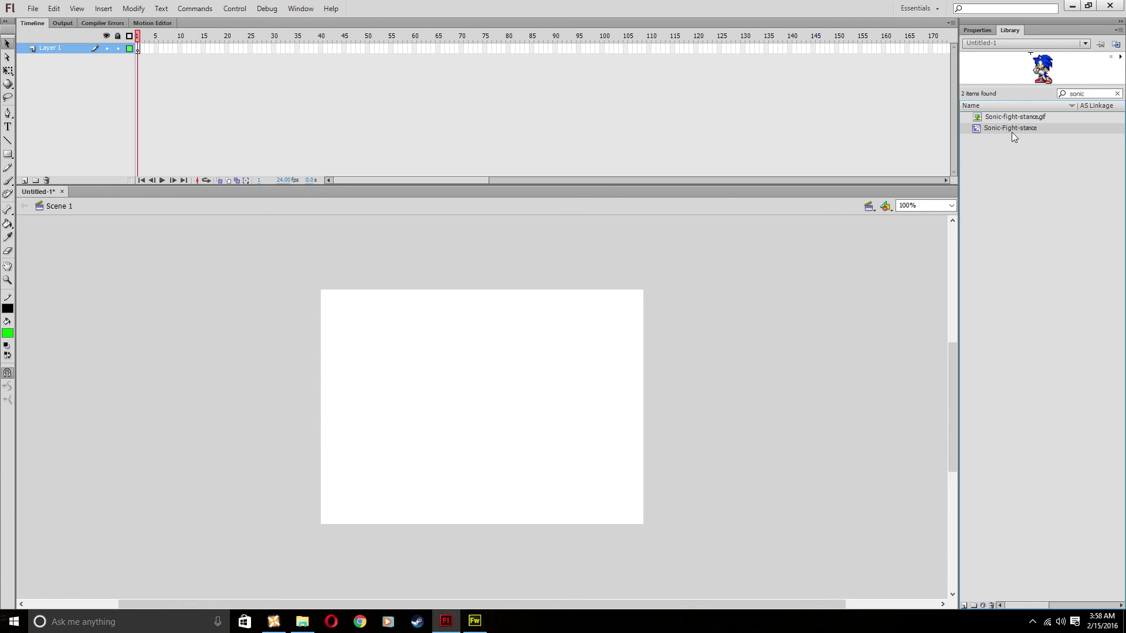
left_click_drag(1010, 131, 604, 306)
- Select the placed sprite with Free Transform and test-play the movie via Control > Test Movie > Test
key("q")
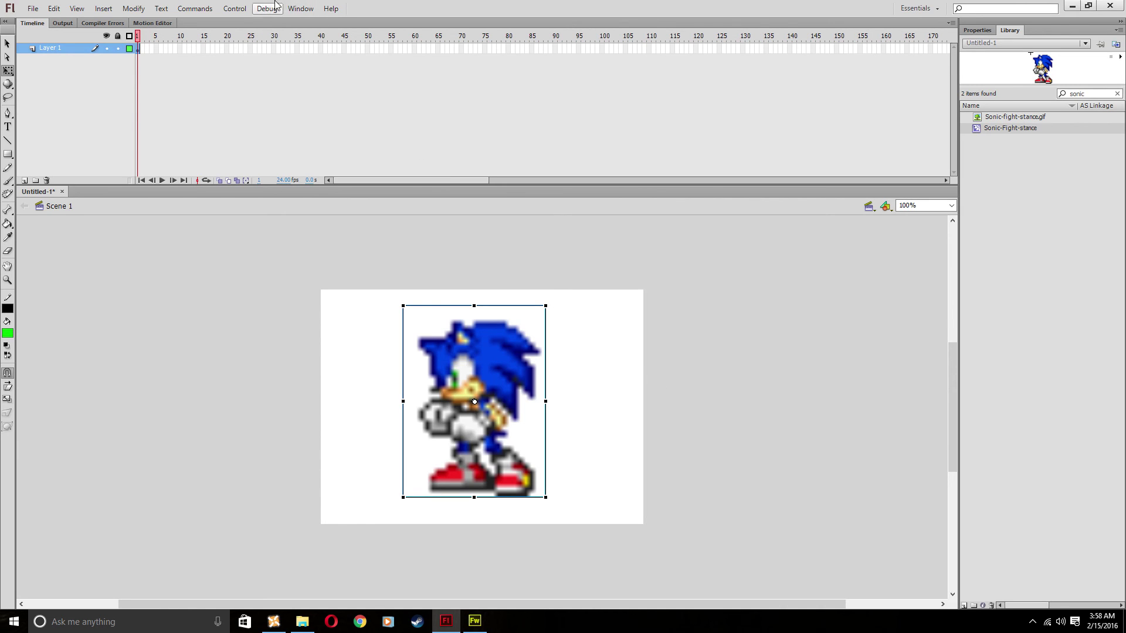
left_click(224, 11)
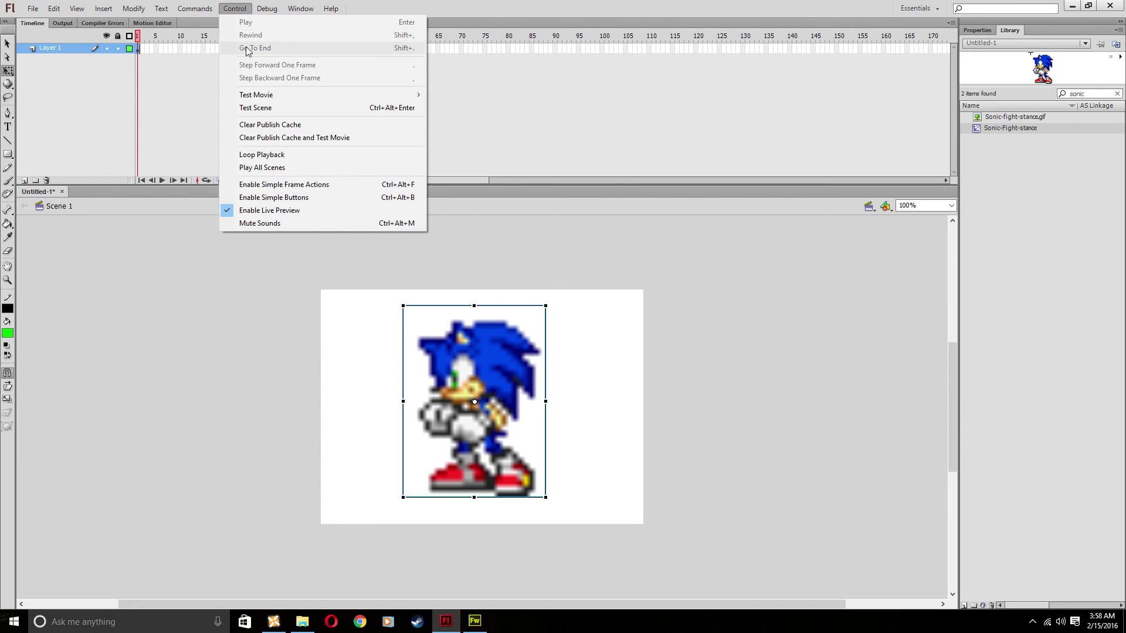
mouse_move(257, 96)
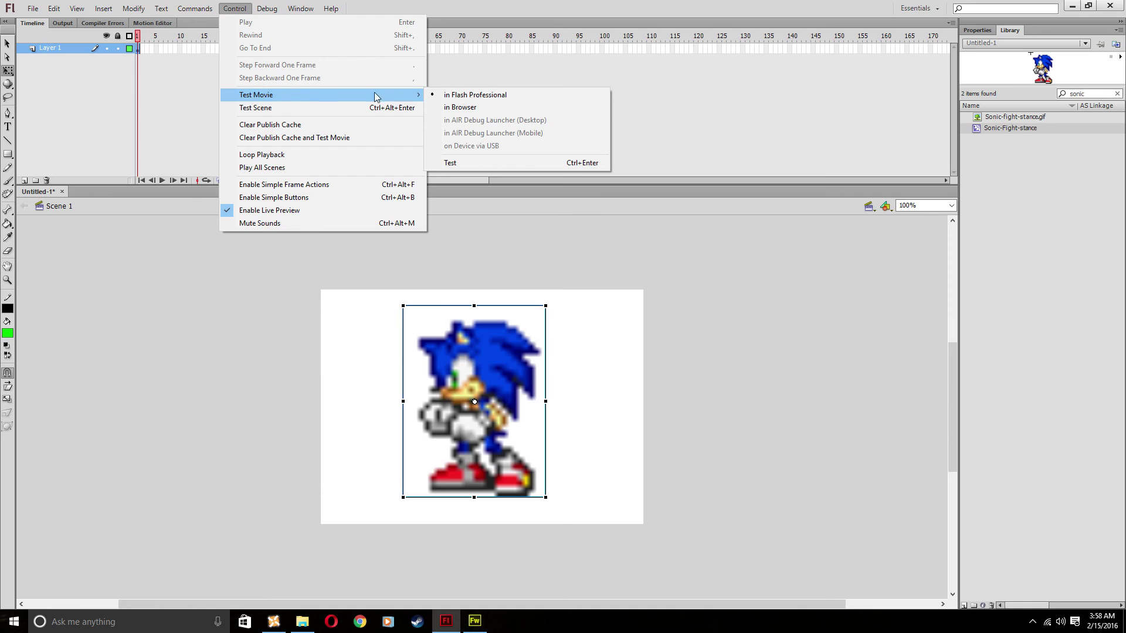
left_click(478, 162)
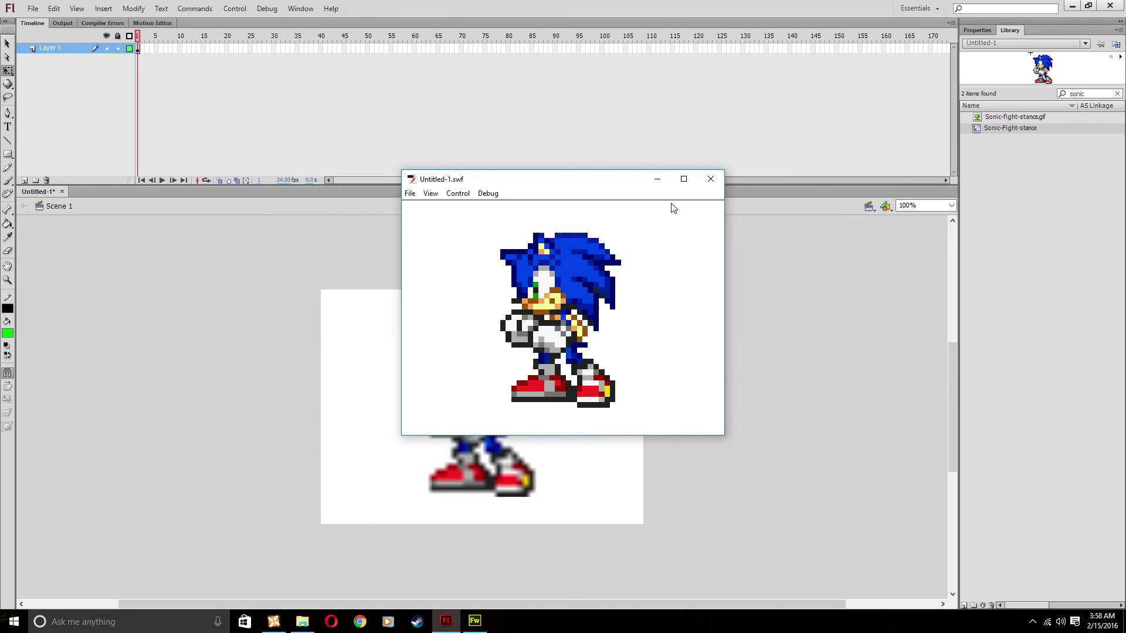
- Close the Untitled-1.swf test window and minimize Fireworks to return to the Flash stage
left_click(709, 178)
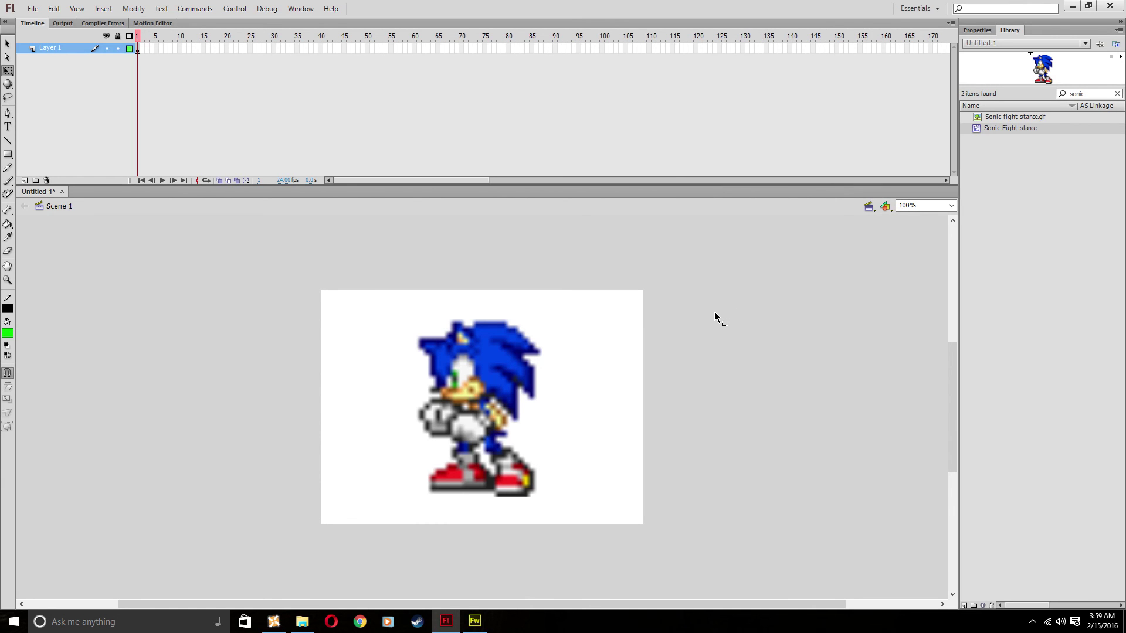
left_click(472, 624)
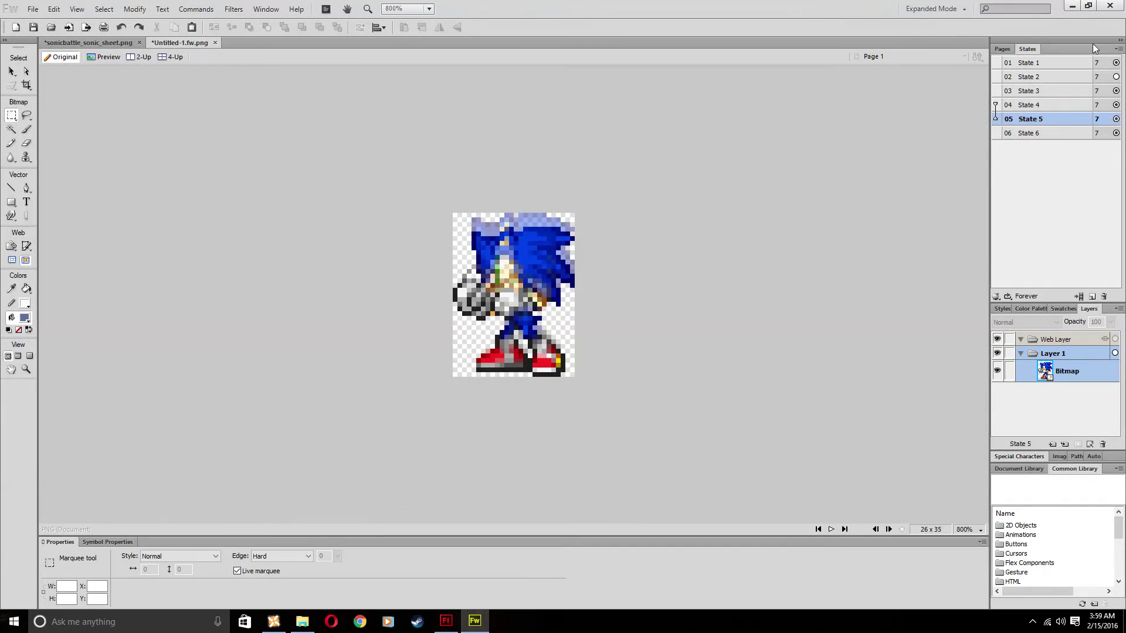
left_click(1071, 6)
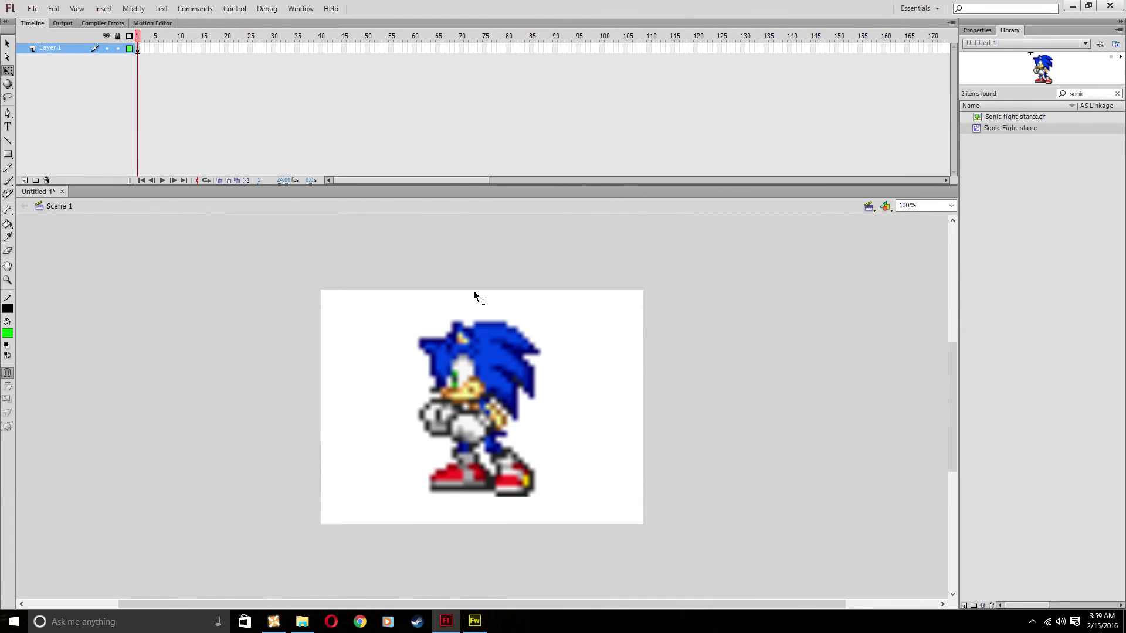